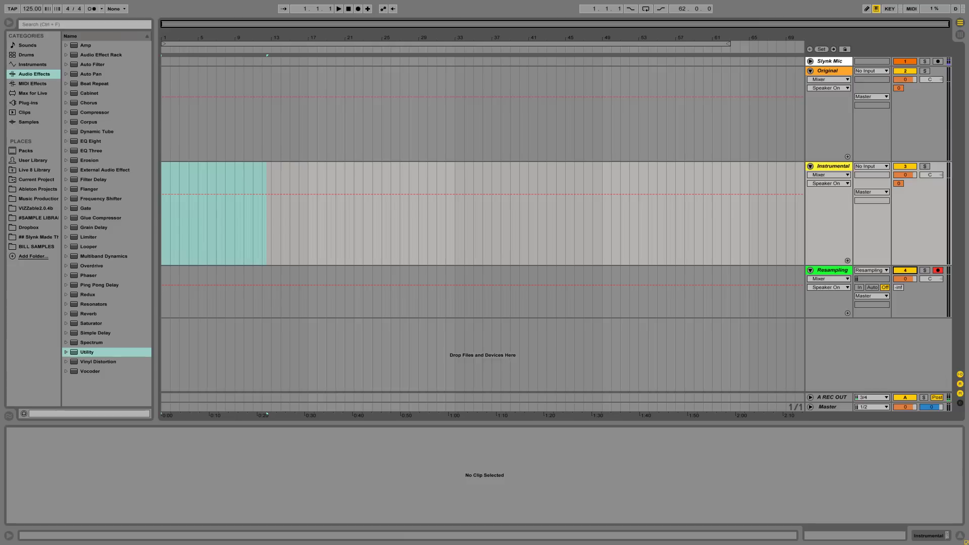
- Switch to the web browser and open the Acapella Search page on the Acapellas4U site
left_click(179, 540)
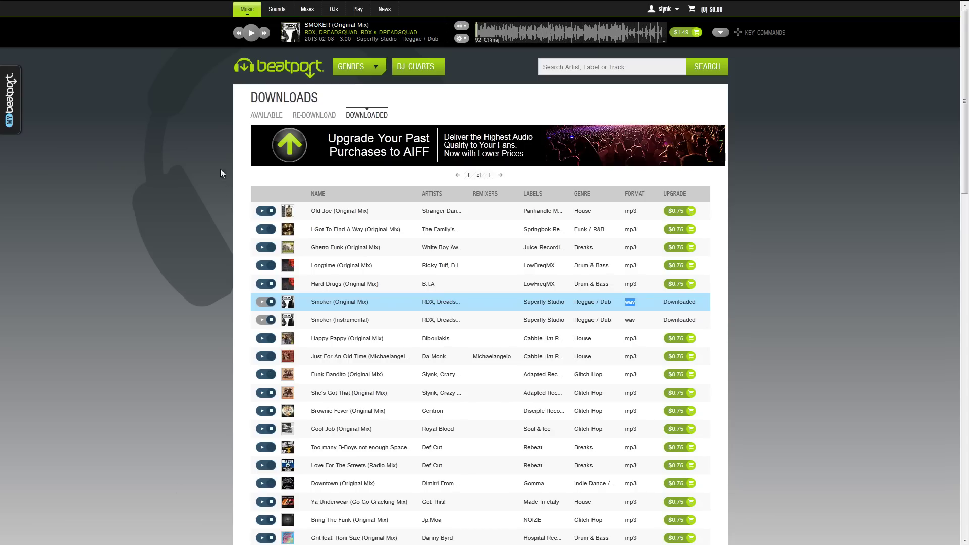
mouse_move(111, 4)
left_click(77, 25)
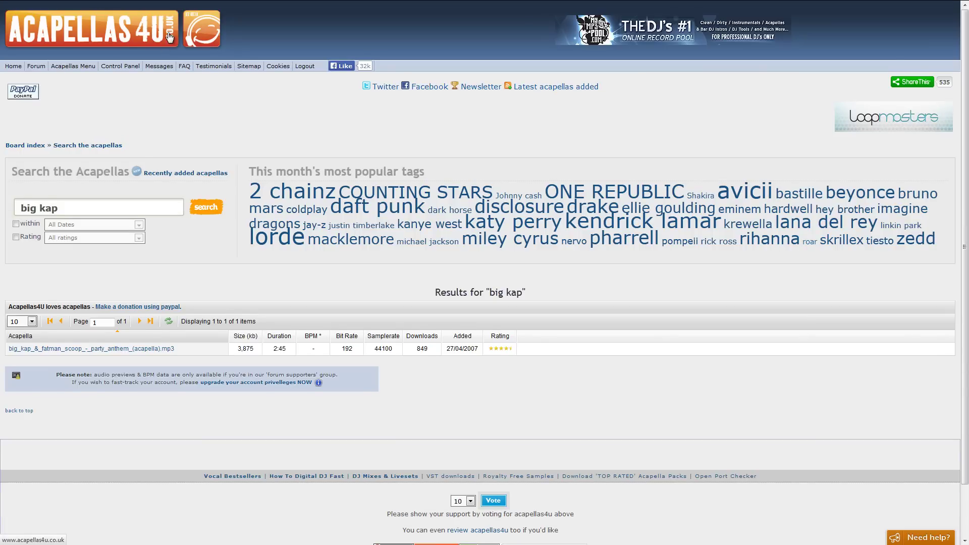
mouse_move(162, 1)
left_click_drag(44, 10, 104, 11)
left_click(126, 126)
mouse_move(35, 67)
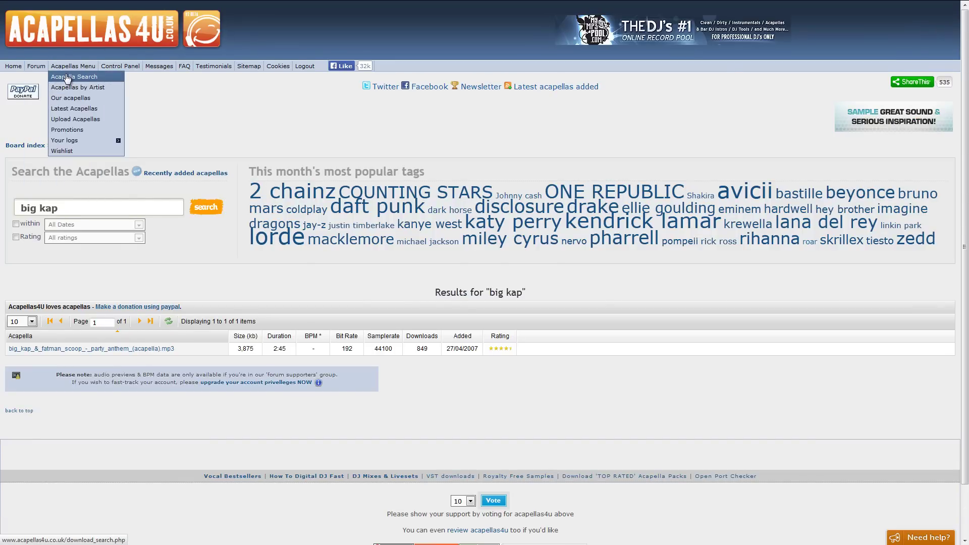
left_click(67, 78)
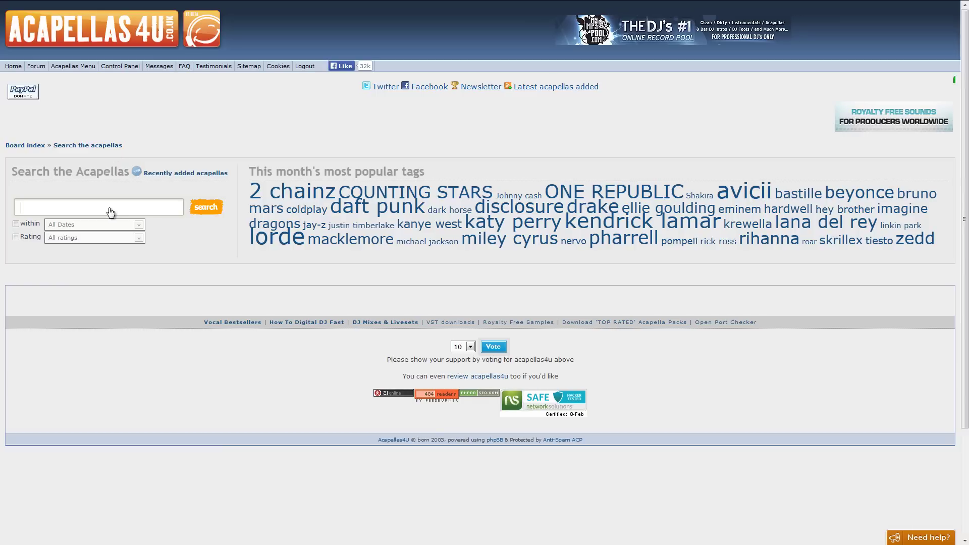
- Search the acapellas for "beastie boys" and compare the bit rates of the listed files
type("beastie boys")
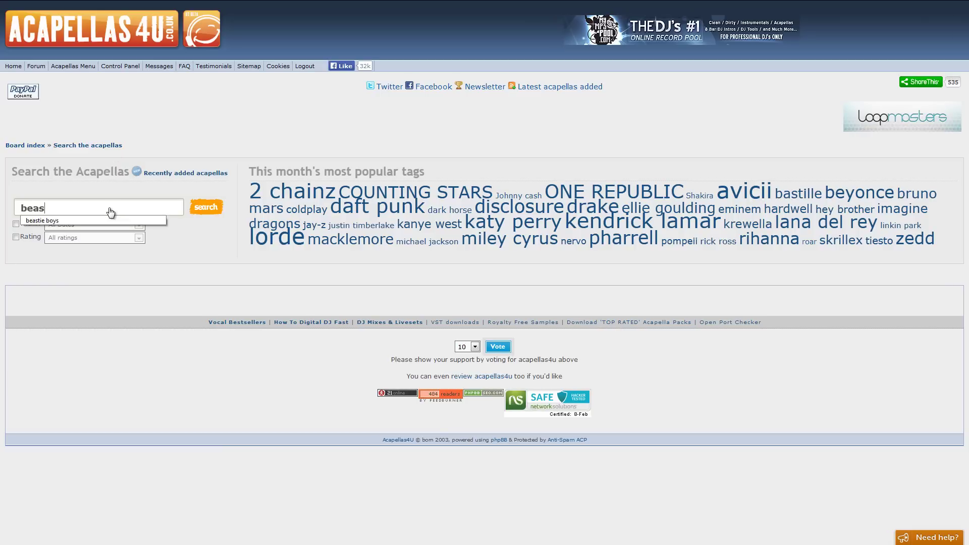
key("Down")
key("Return")
key("Return")
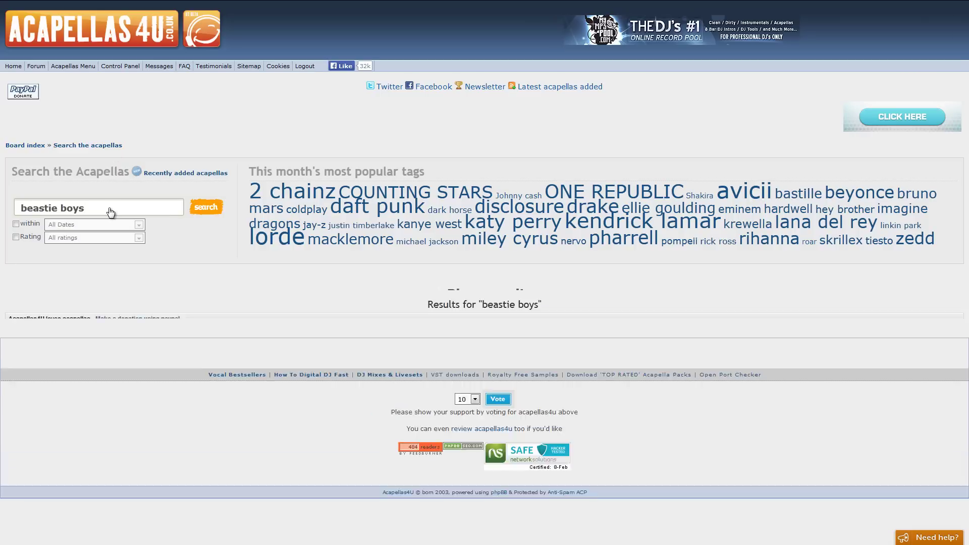
scroll(220, 253, "down", 2)
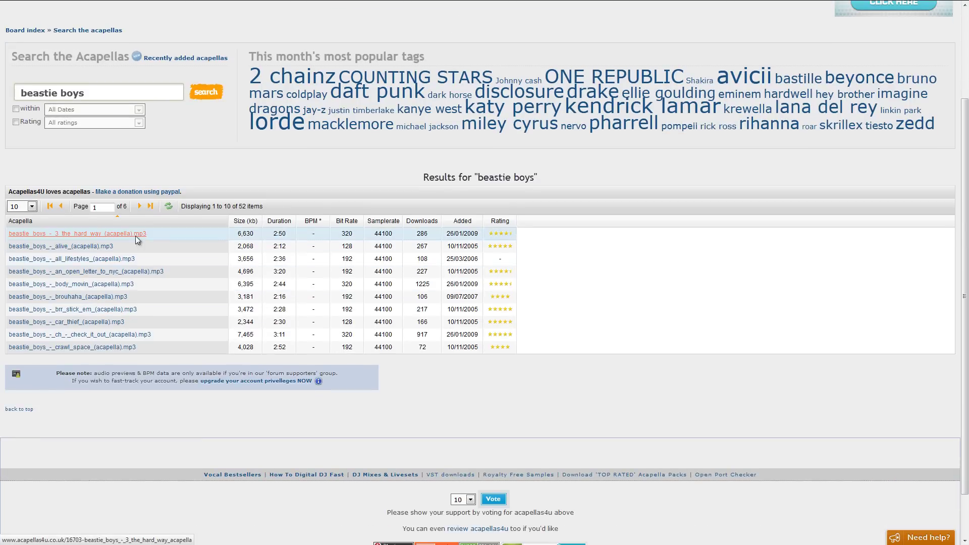
double_click(348, 321)
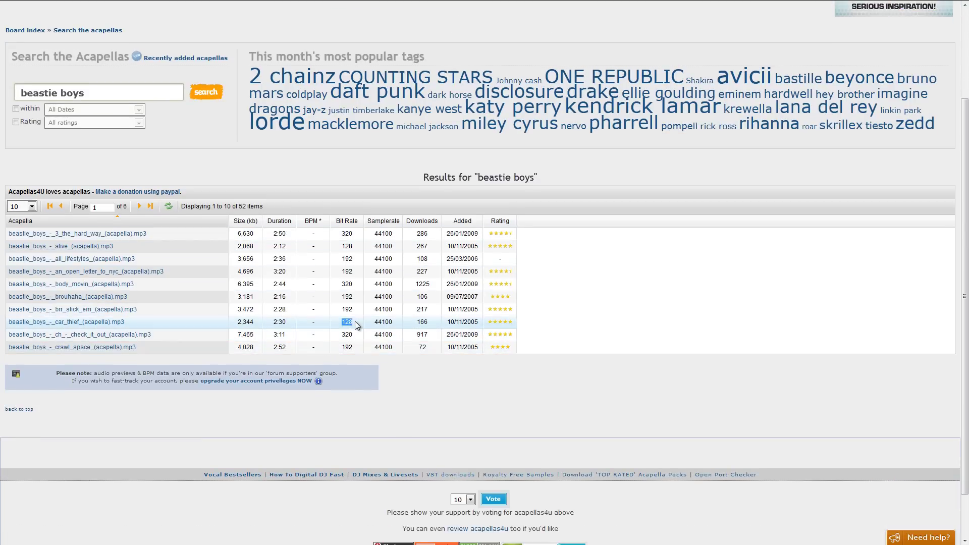
double_click(343, 286)
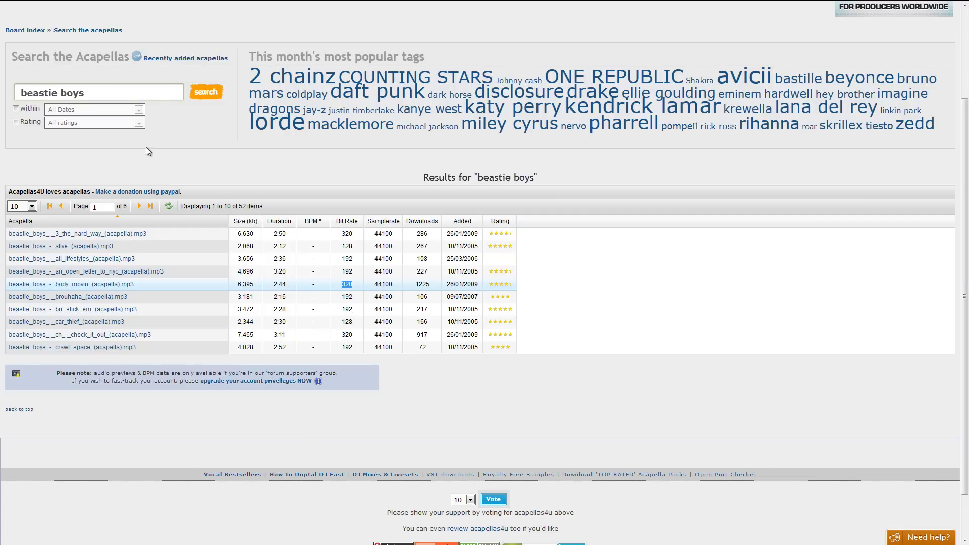
- Search the acapellas for "big kap" instead
scroll(156, 148, "up", 3)
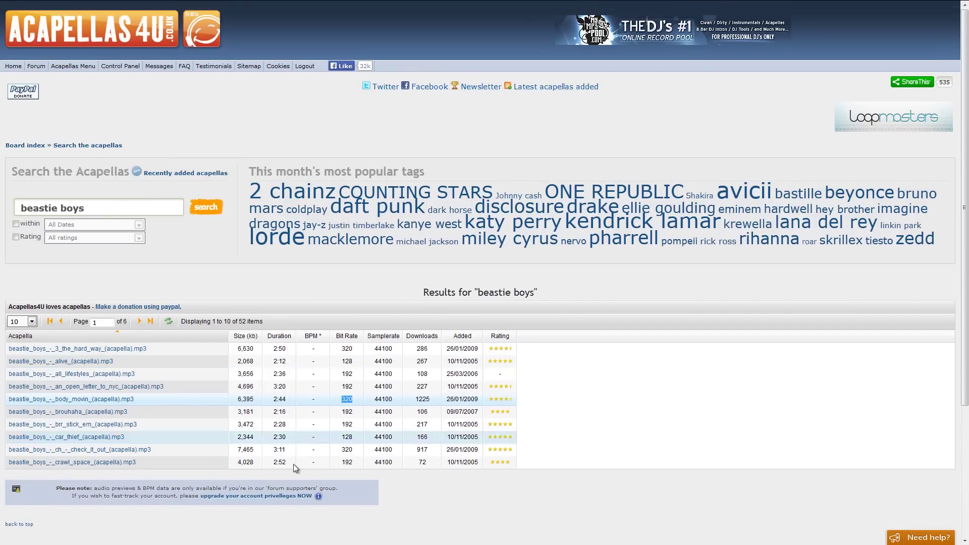
left_click(98, 211)
left_click_drag(98, 211, 3, 217)
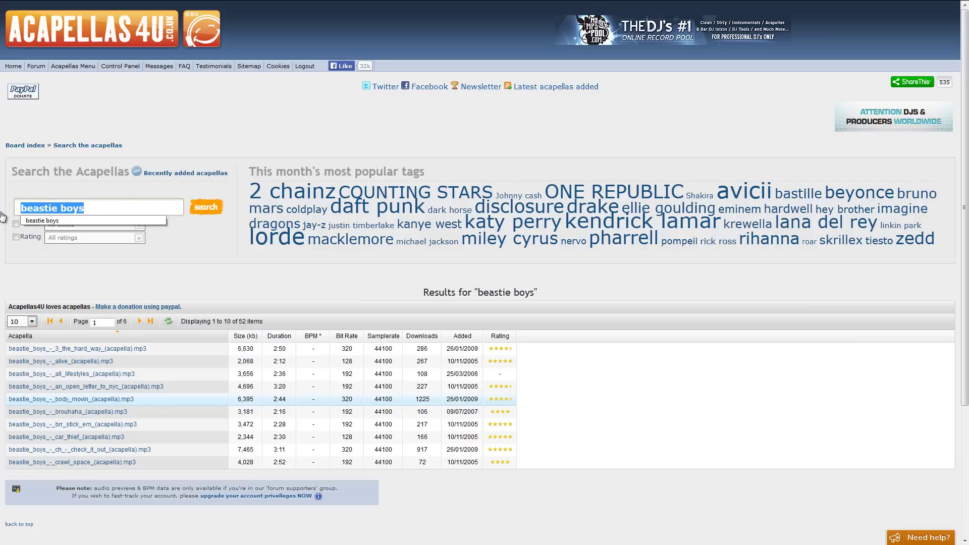
type("big")
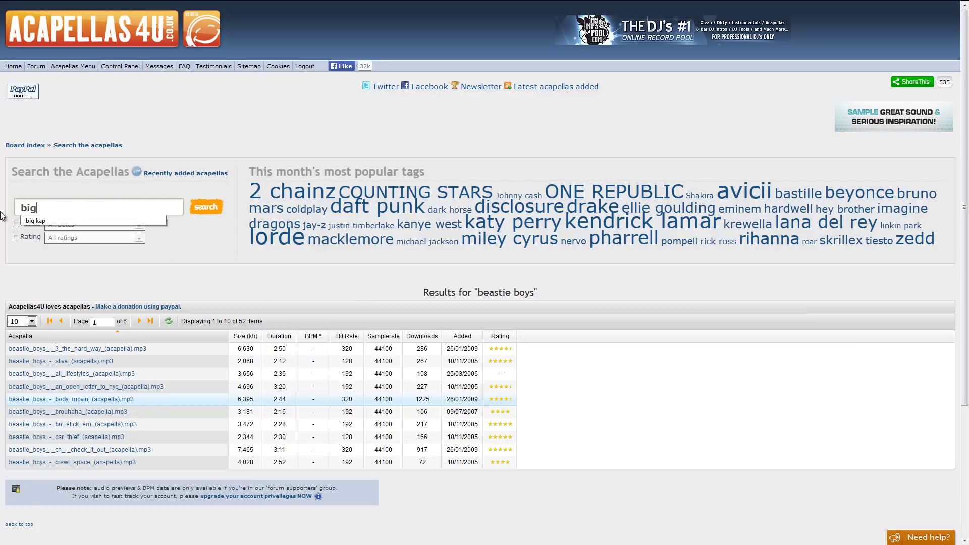
type(" kap")
key("Return")
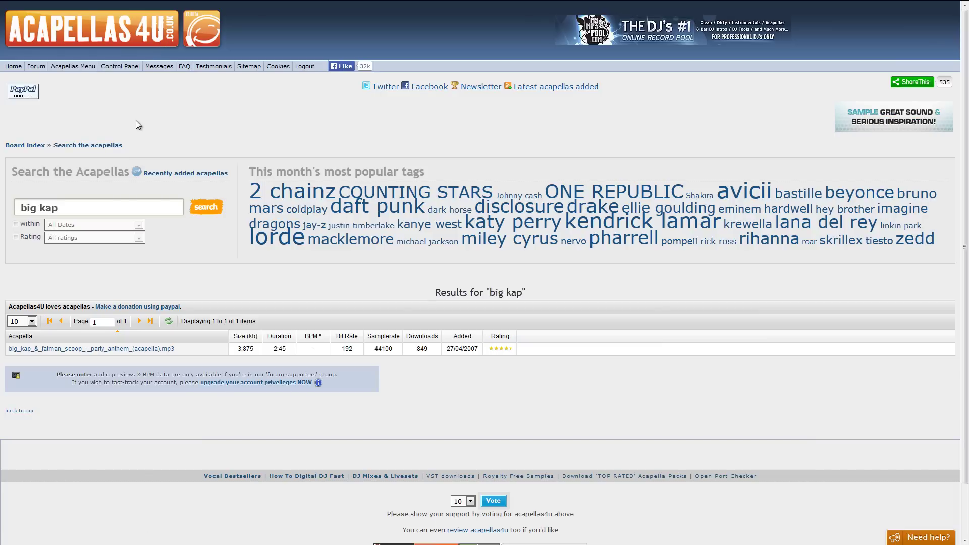
- Examine the acappella track on the Discogs release Push 'Em Up by Big Kap and list the copies for sale
mouse_move(121, 1)
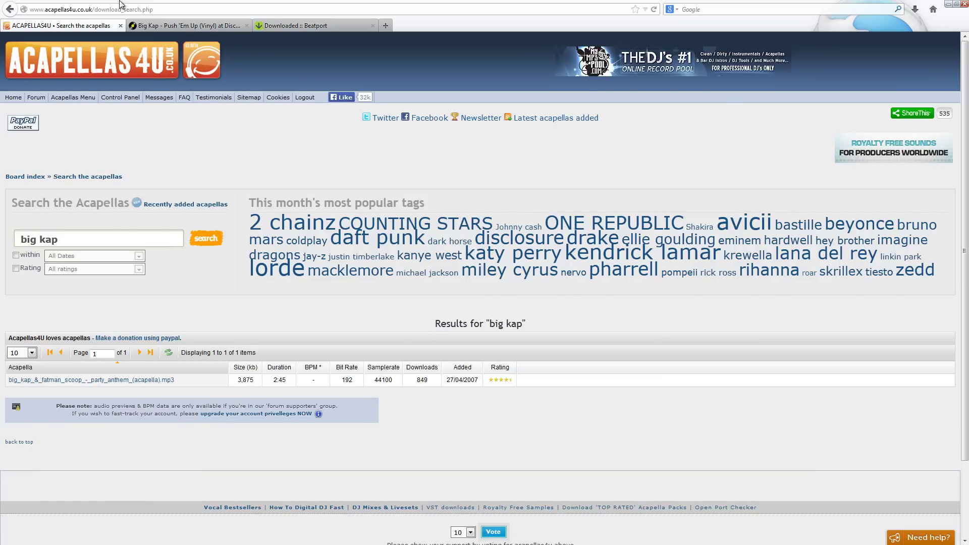
left_click(166, 26)
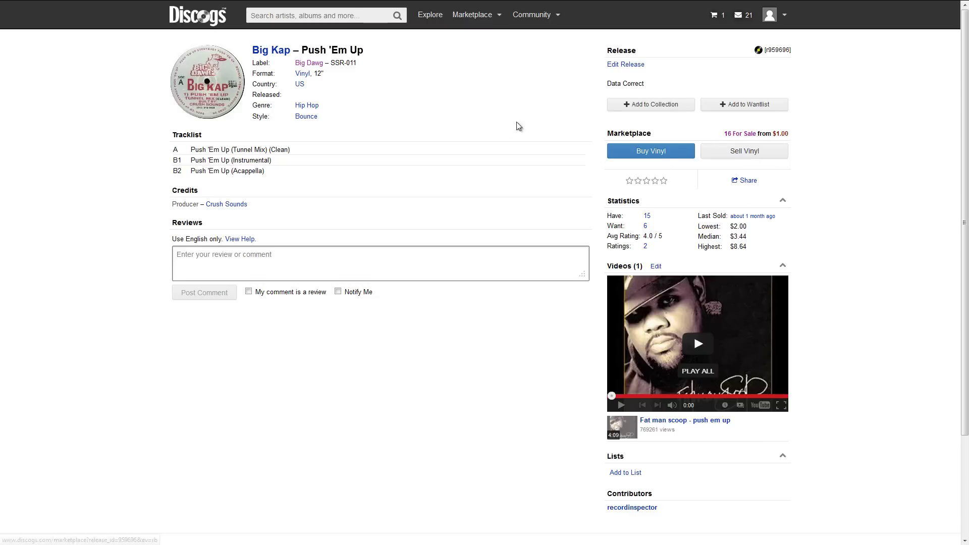
left_click_drag(267, 175, 187, 175)
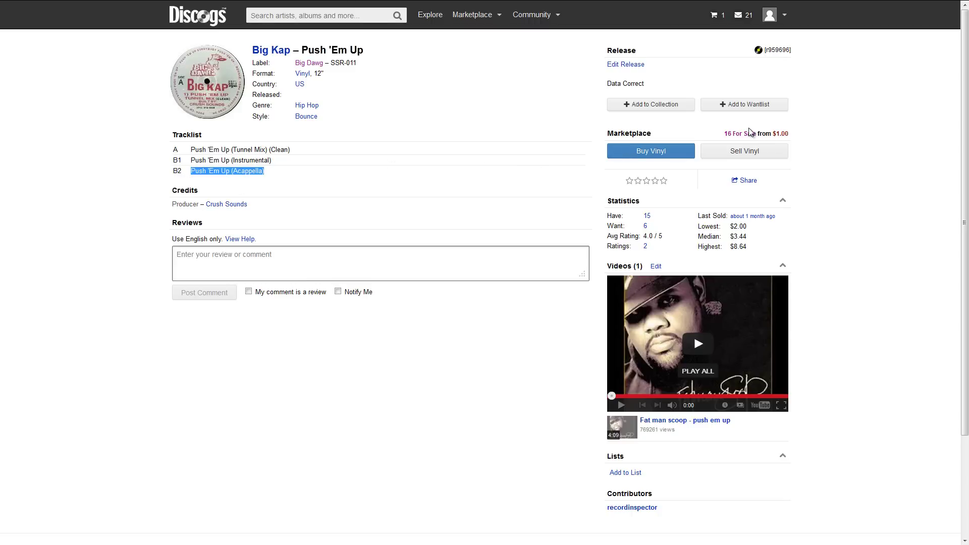
left_click(784, 134)
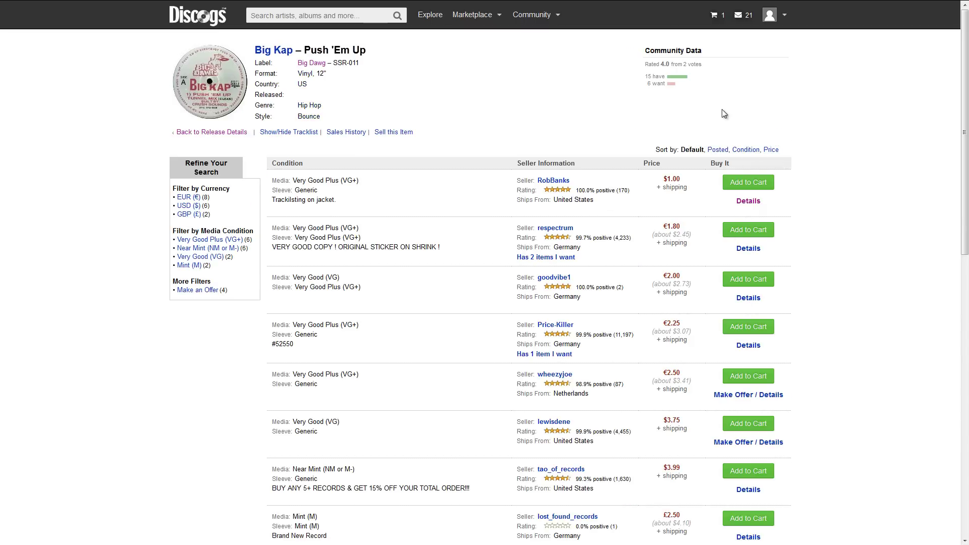
- Revisit the Acapellas4U and Discogs pages, and check the format of Smoker (Original Mix) in the Beatport downloads
mouse_move(223, 10)
left_click(81, 26)
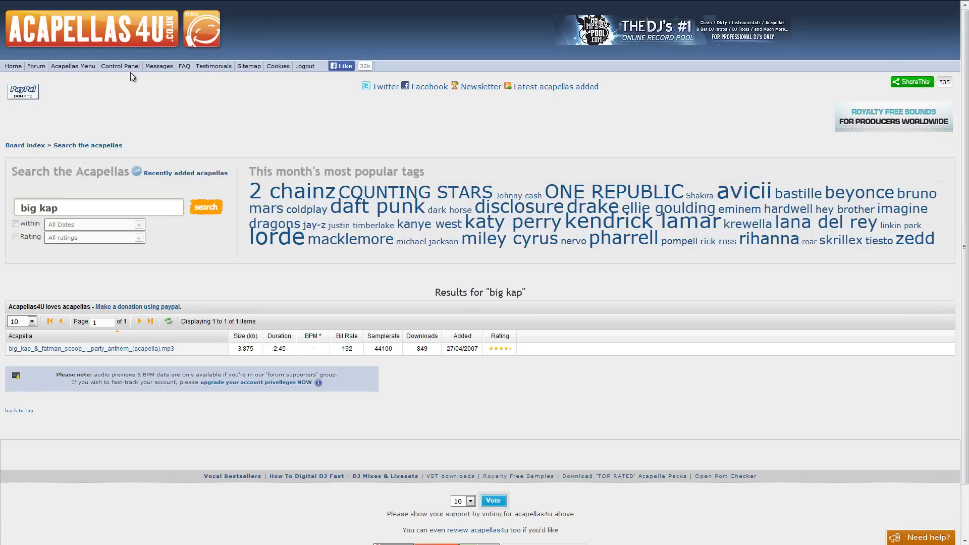
mouse_move(258, 1)
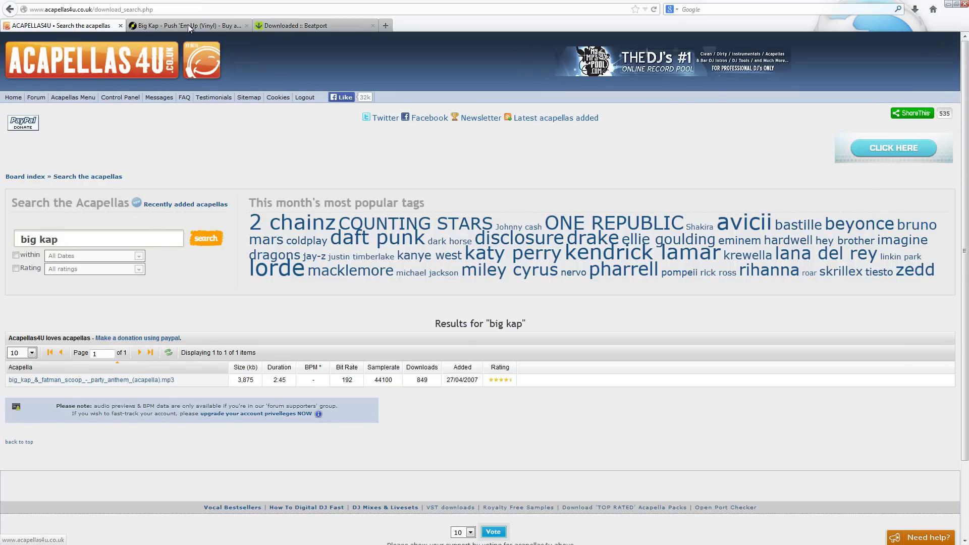
left_click(189, 25)
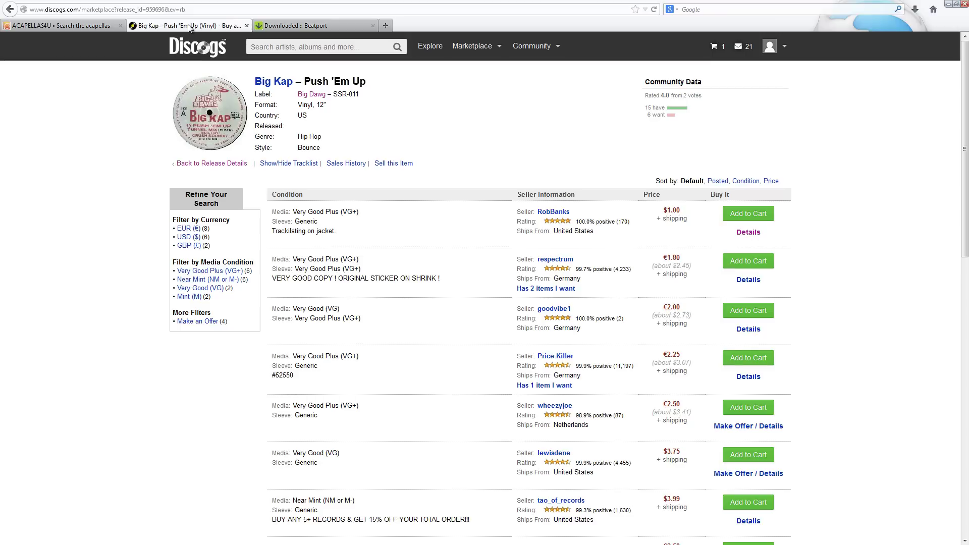
left_click(313, 24)
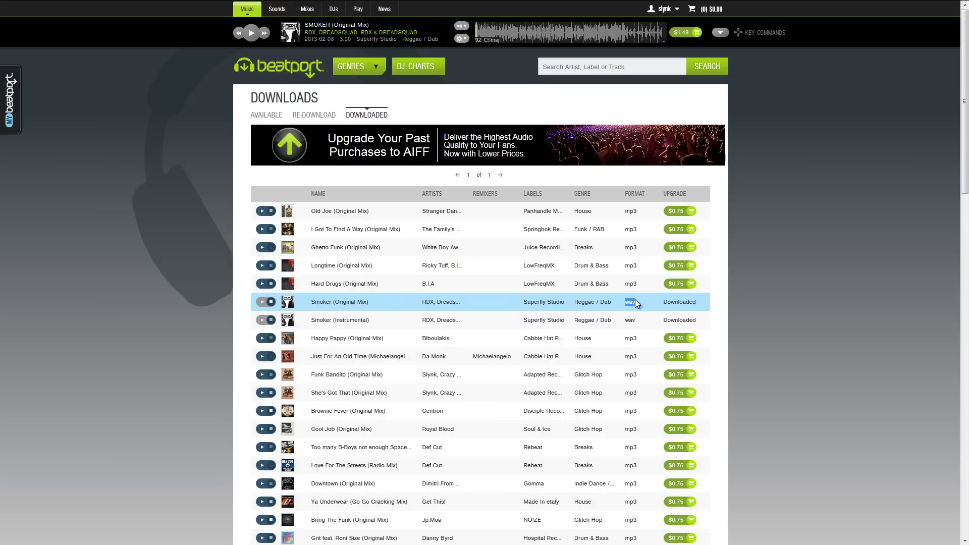
left_click_drag(640, 304, 626, 303)
- Switch to Ableton Live and place Smoker_Instrumental on the Original track and Smoker_Original_Mix on the Instrumental track, both starting at bar 1
key("space")
key("super")
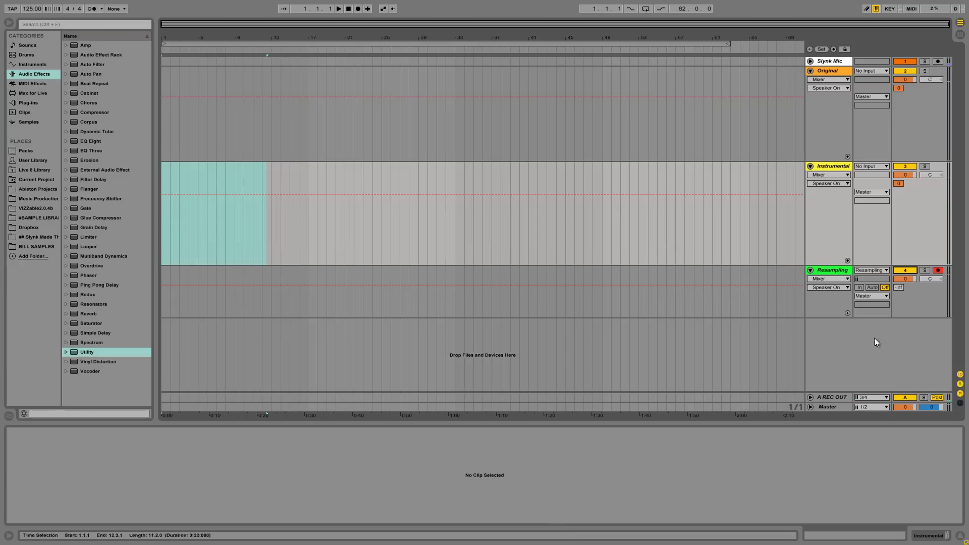
key("super")
left_click_drag(558, 168, 160, 123)
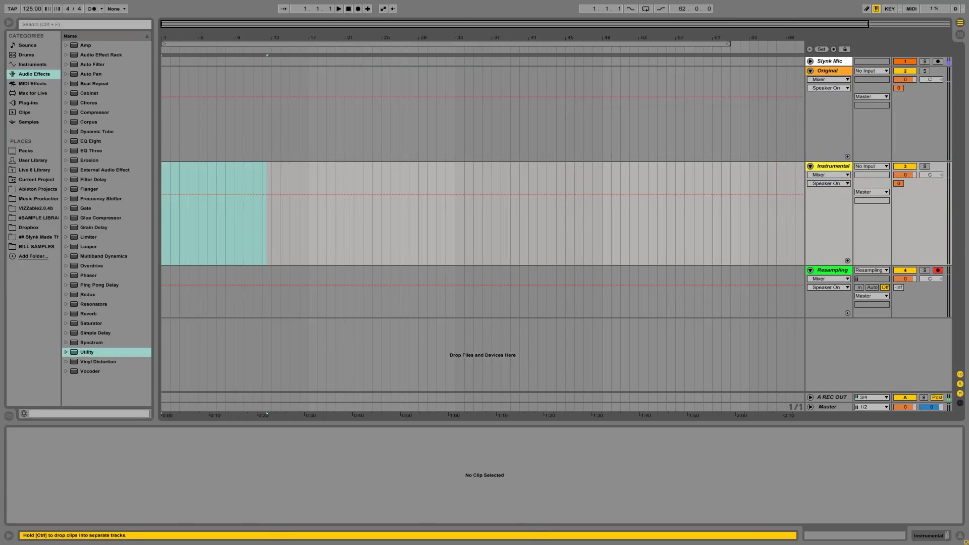
left_click_drag(510, 161, 165, 117)
key("ctrl")
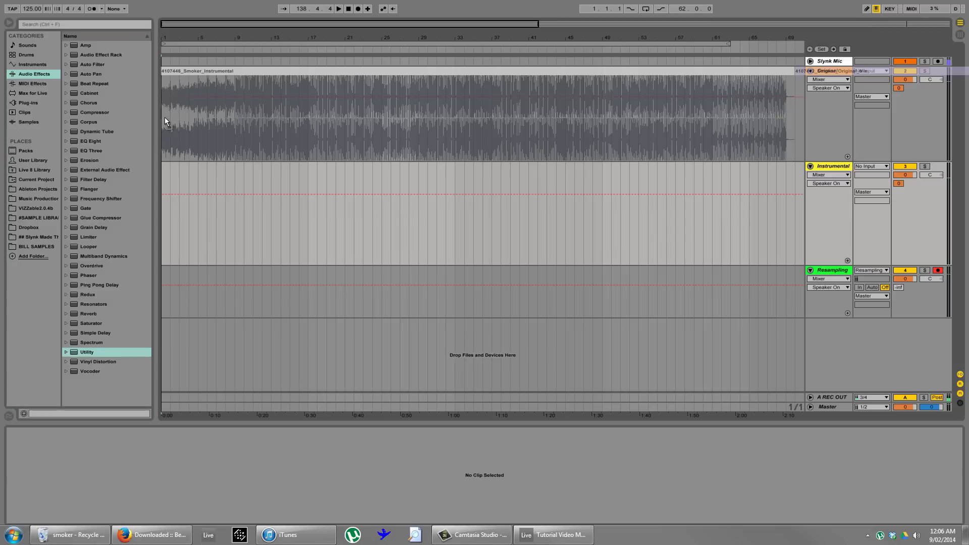
key("ctrl")
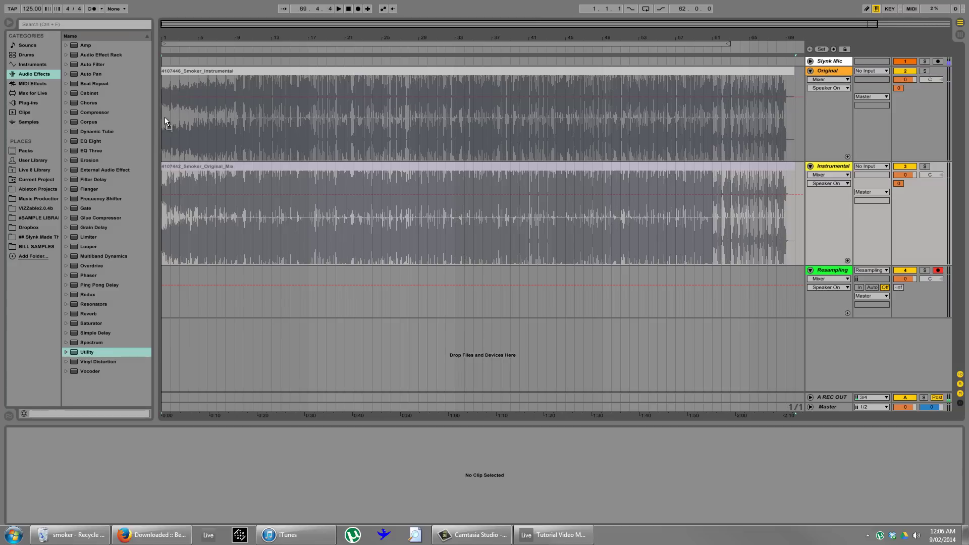
left_click_drag(165, 117, 162, 117)
- Turn off warping for both the Smoker_Original_Mix and Smoker_Instrumental clips
left_click(207, 179)
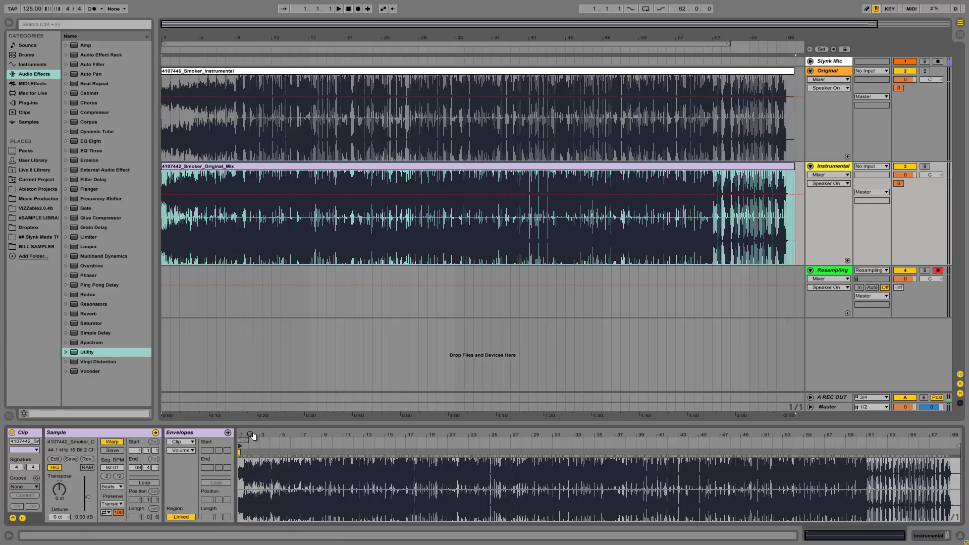
left_click(112, 443)
left_click(235, 70)
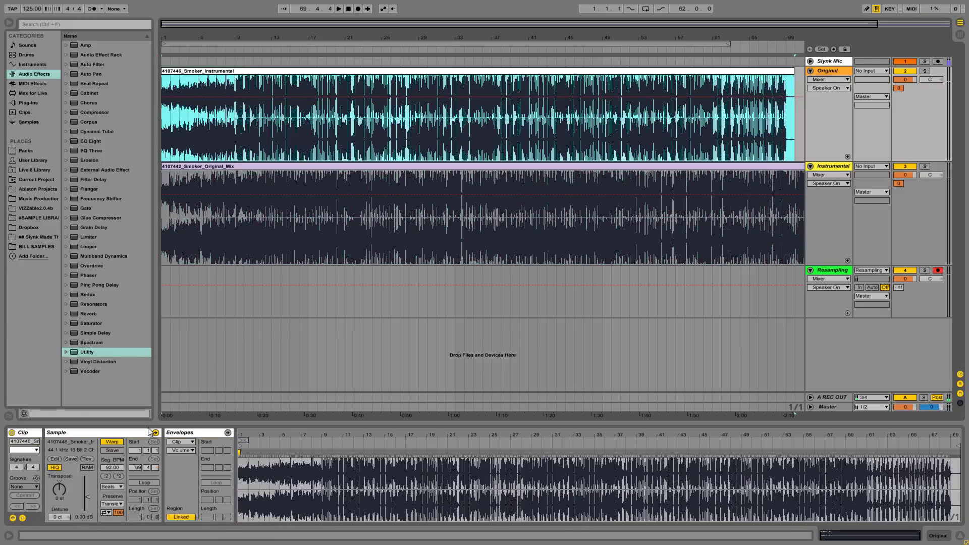
left_click(113, 443)
- Move both clips' start markers to the very beginning of their samples and compare how their waveforms line up
left_click(232, 167)
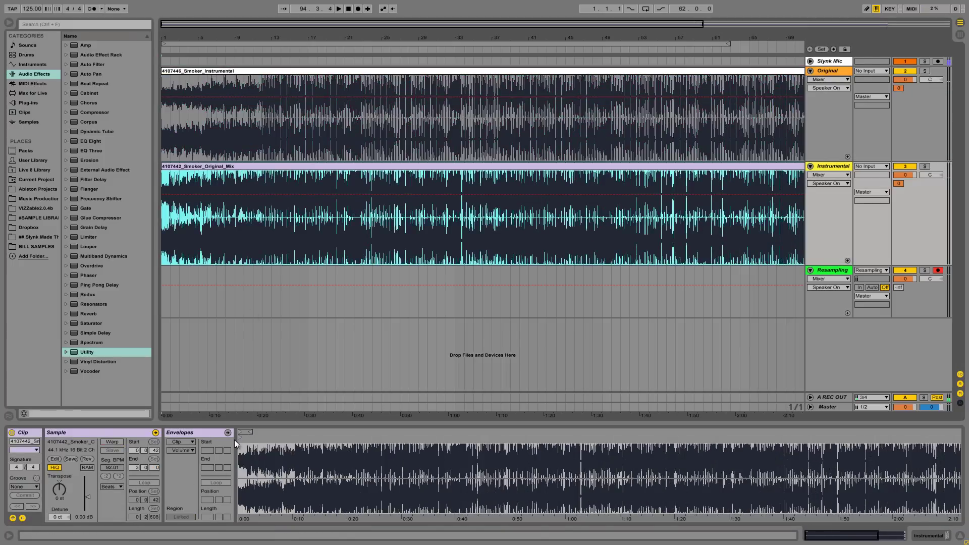
left_click(237, 71)
left_click_drag(241, 438, 229, 442)
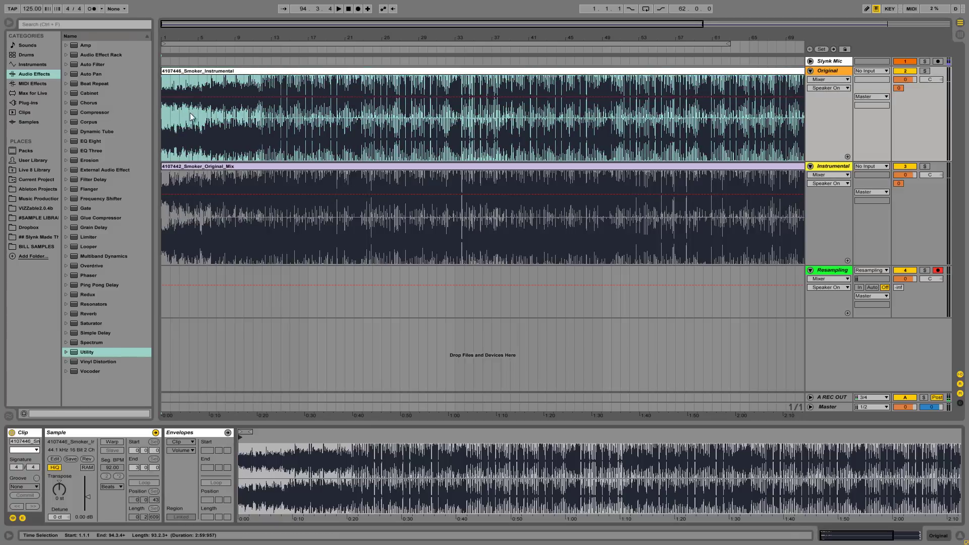
left_click_drag(166, 42, 254, 36)
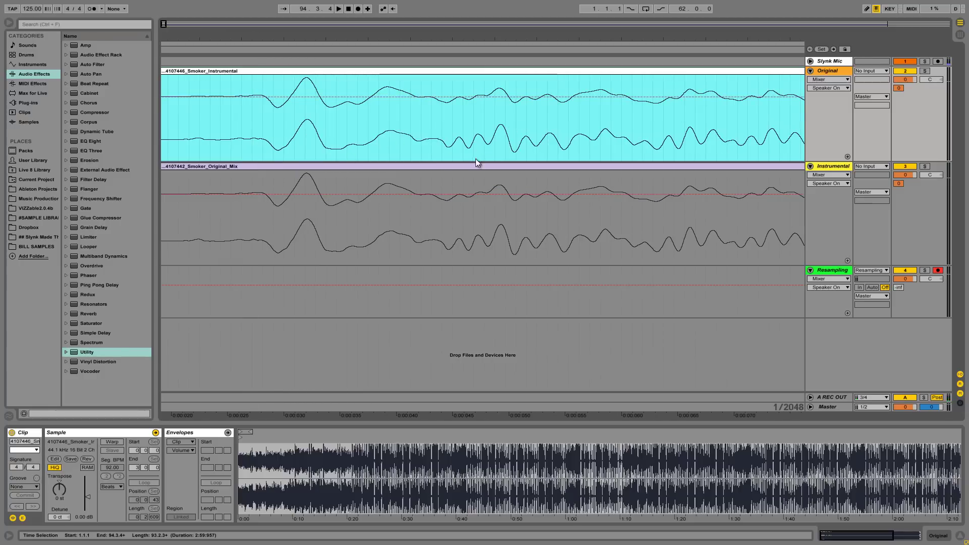
left_click_drag(474, 37, 473, 35)
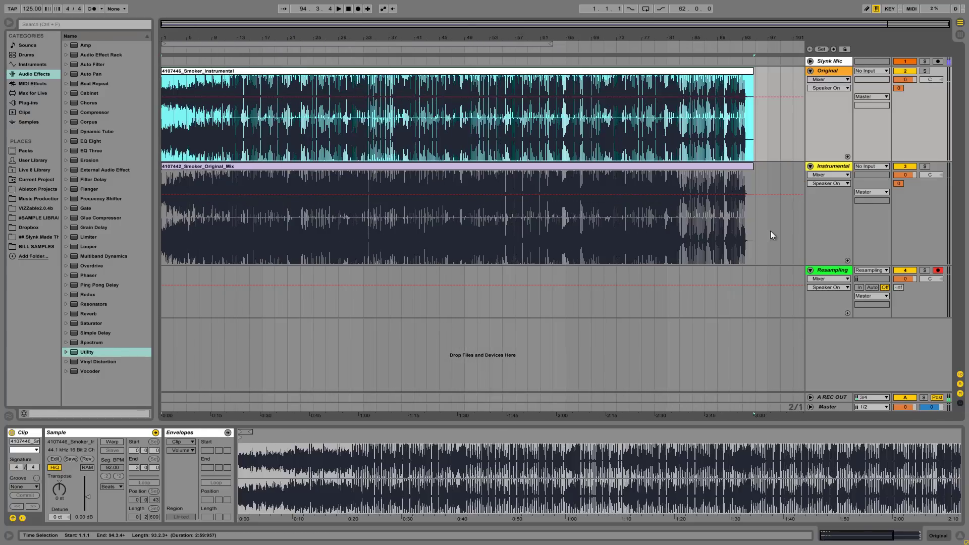
- Open the Instrumental track's Utility effect and keep its phase inversion on for both Phz-L and Phz-R
left_click(774, 223)
double_click(826, 165)
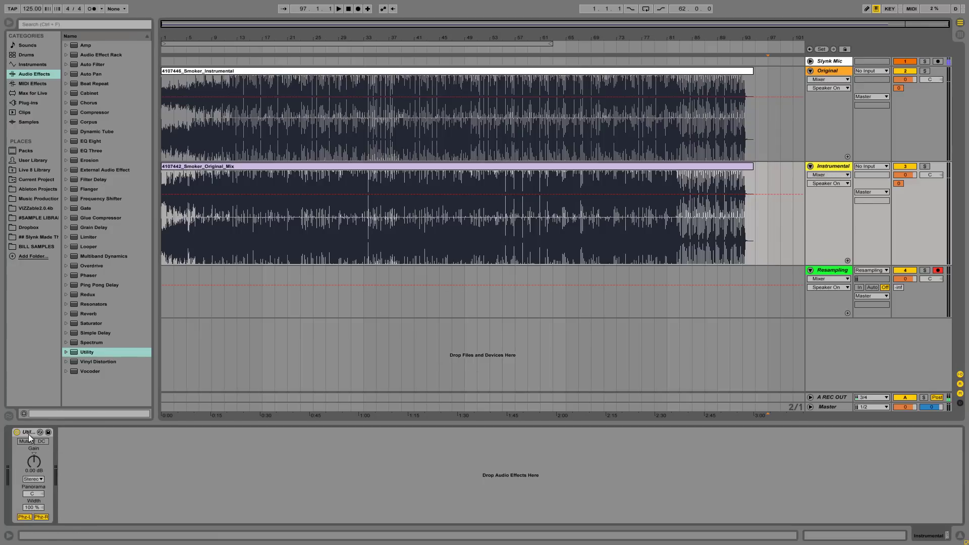
left_click(24, 517)
left_click(301, 167)
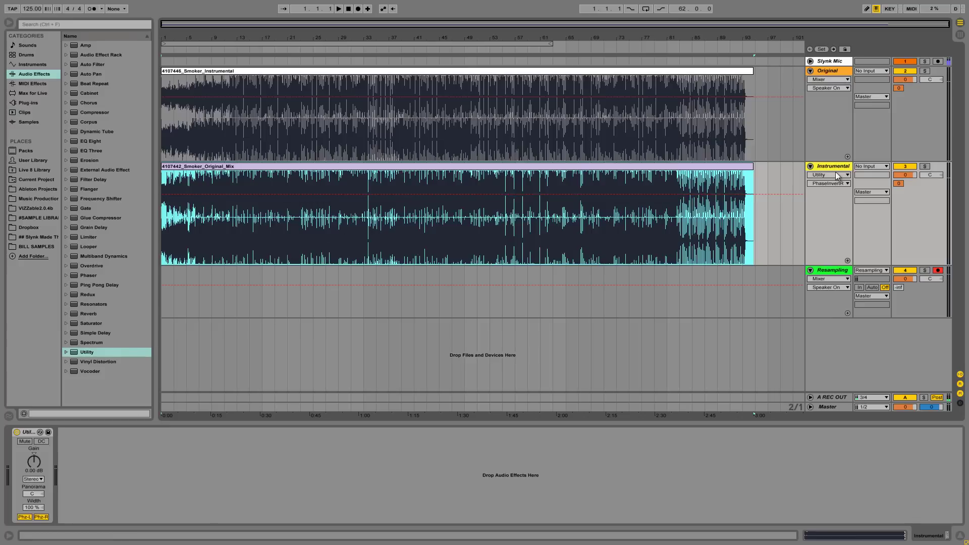
- Mute the Original track and record about five seconds of the phase-inverted output onto the Resampling track from bar 1
left_click(905, 70)
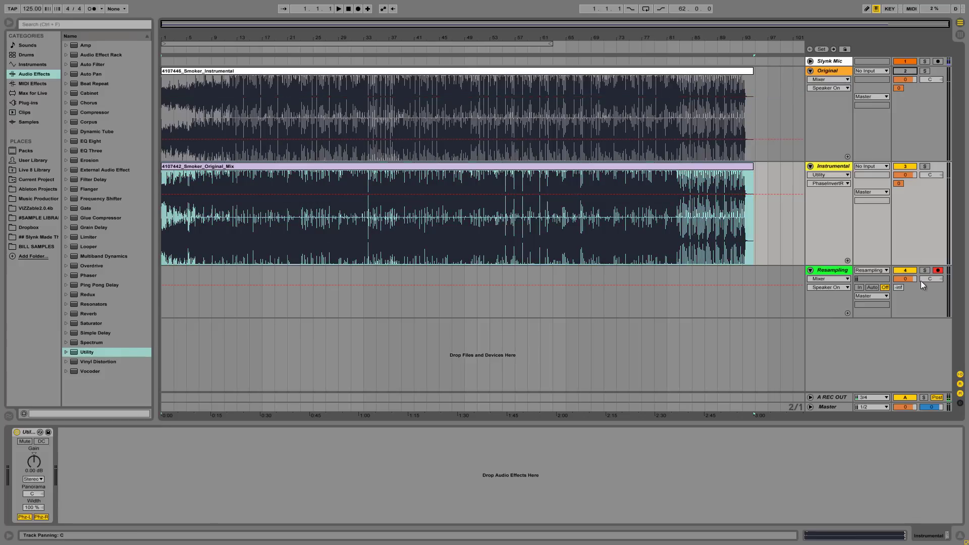
left_click(162, 301)
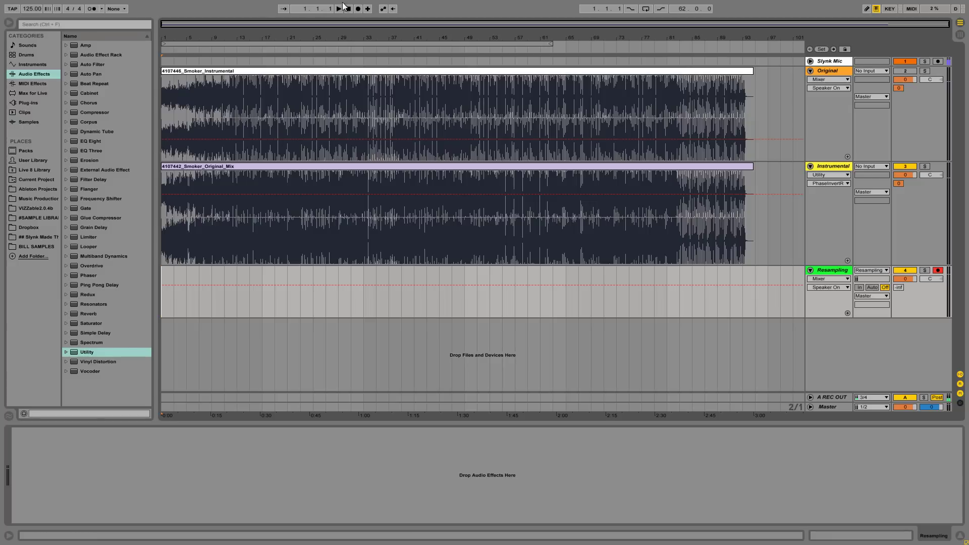
left_click(358, 9)
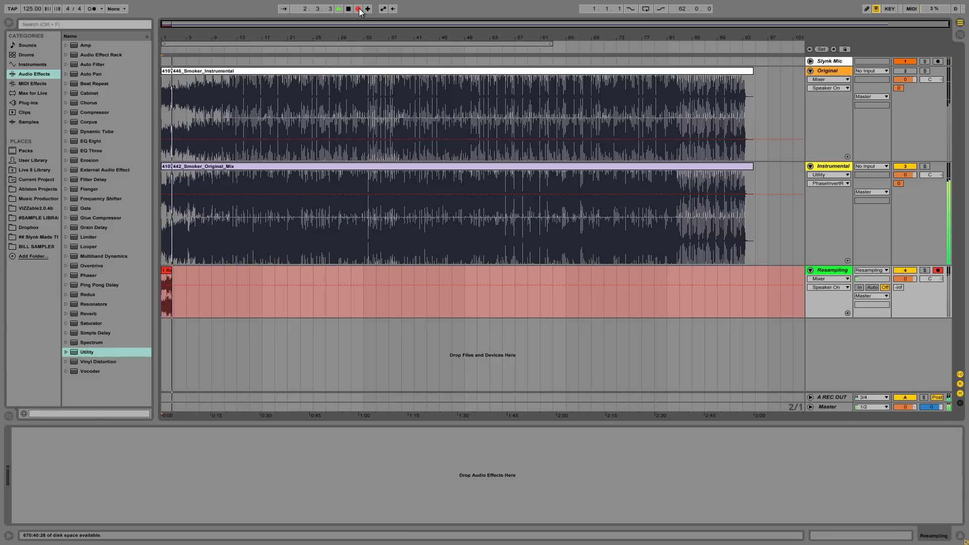
left_click(359, 9)
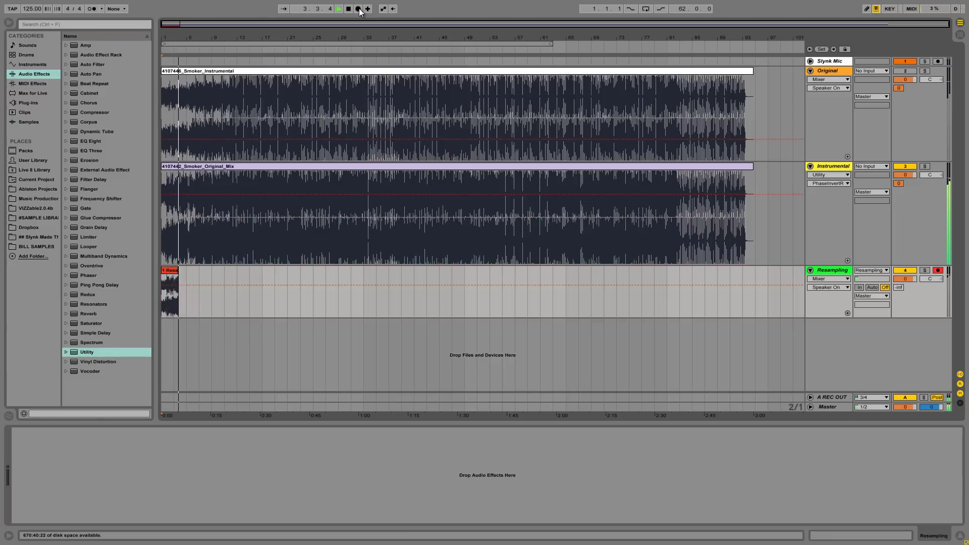
left_click(226, 167)
key("space")
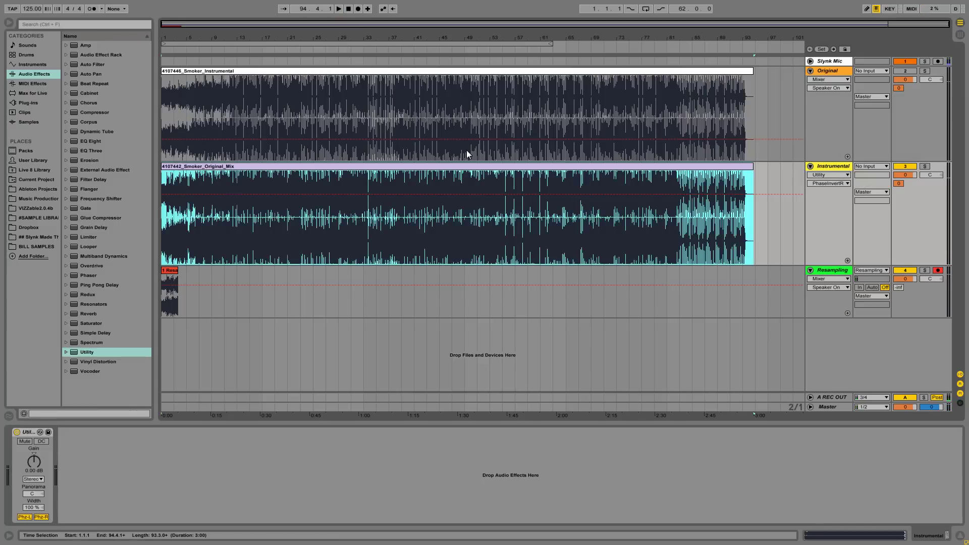
- Swap the clips so Smoker_Original_Mix is on the Original track and Smoker_Instrumental on the Instrumental track, both starting at bar 1
left_click_drag(236, 167, 716, 124)
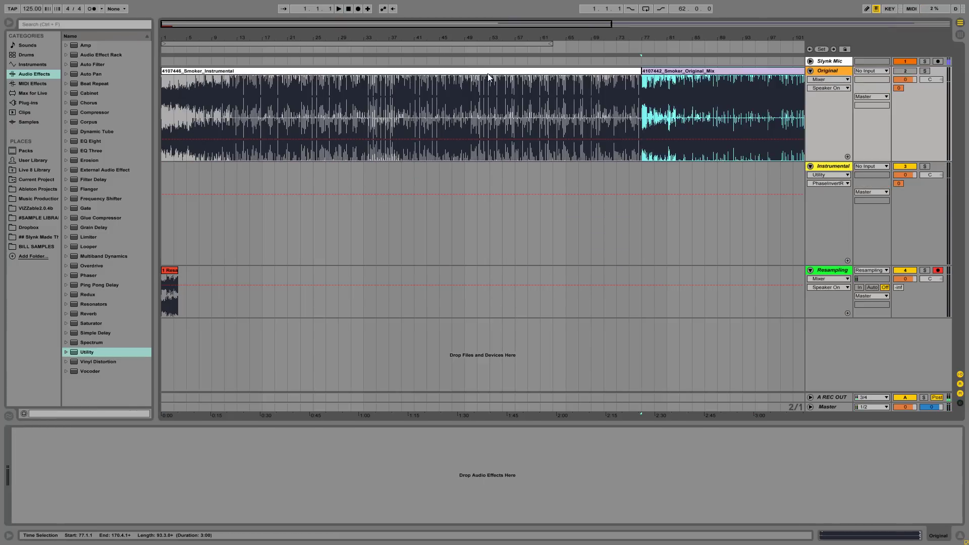
left_click_drag(487, 73, 491, 175)
left_click_drag(654, 74, 221, 77)
left_click_drag(151, 75, 170, 76)
left_click_drag(640, 166, 774, 232)
left_click(773, 234)
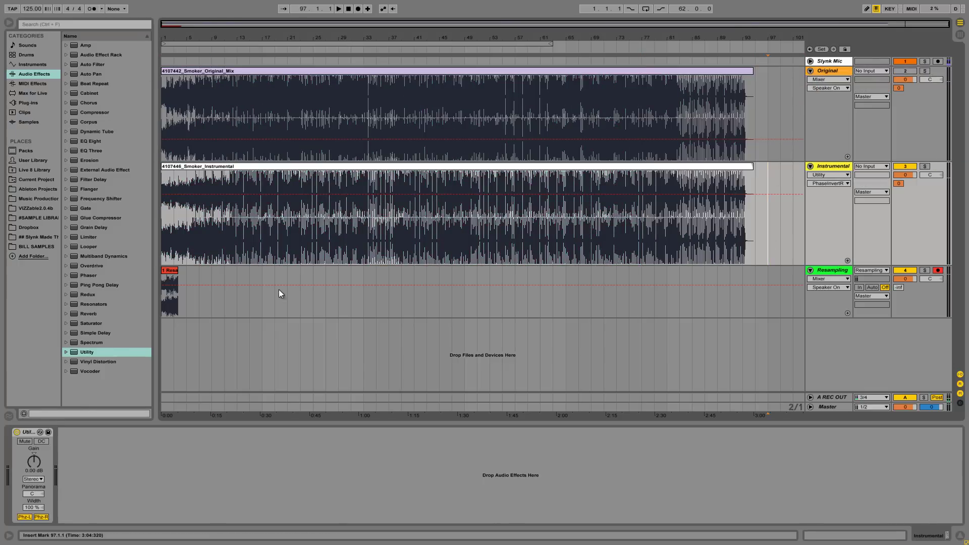
- Enlarge the Resampling track and compare the recorded clip's waveform closely with the Smoker_Instrumental waveform above it
left_click(197, 288)
left_click_drag(171, 38, 171, 41)
left_click(173, 271)
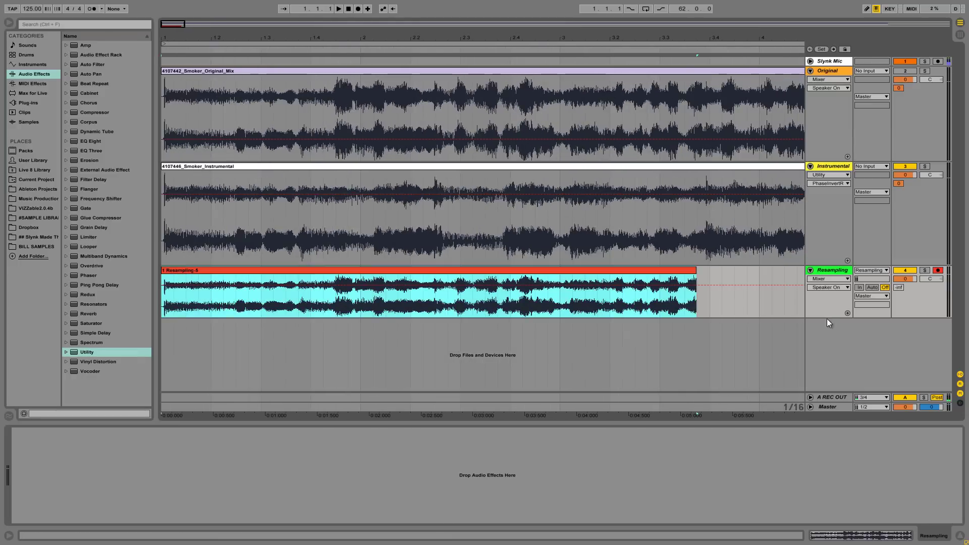
left_click_drag(827, 319, 831, 378)
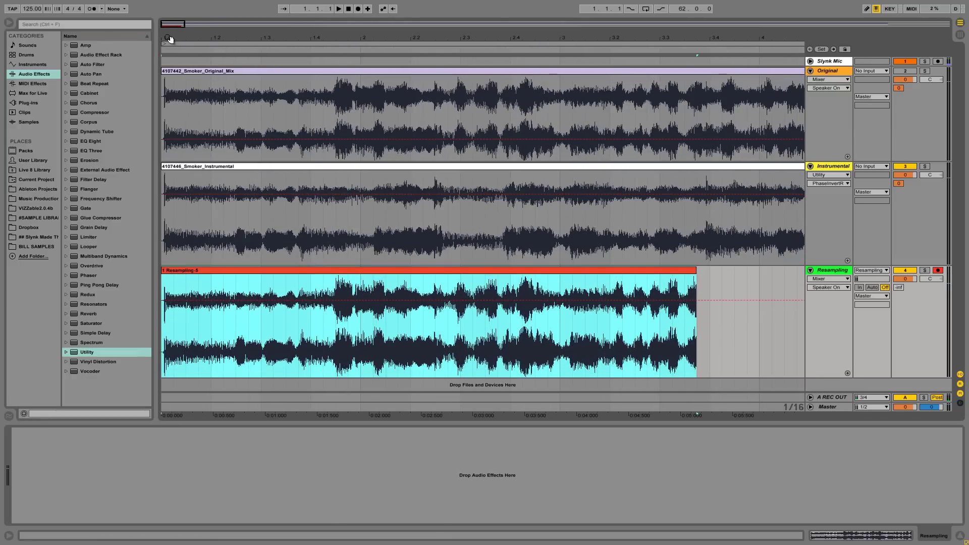
left_click_drag(170, 39, 170, 41)
left_click_drag(288, 41, 293, 38)
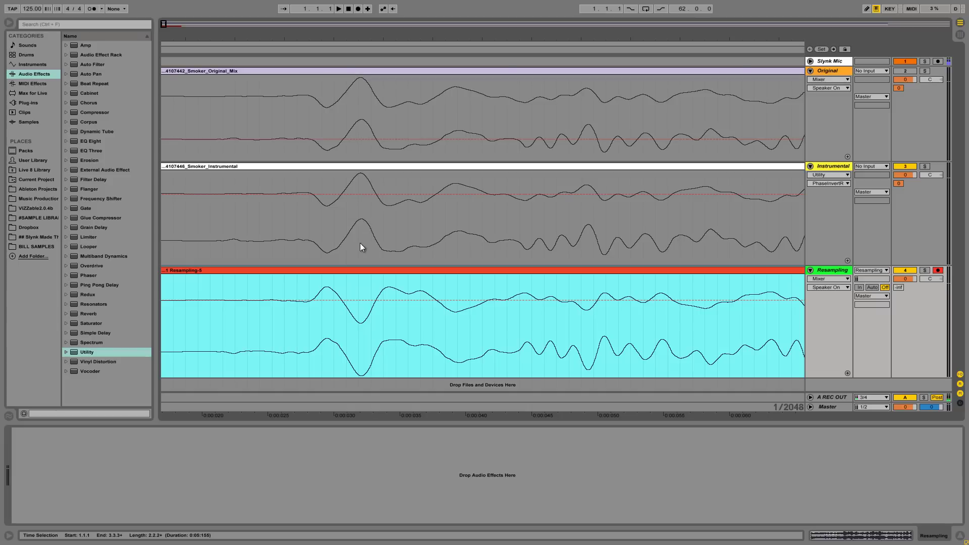
left_click(346, 321)
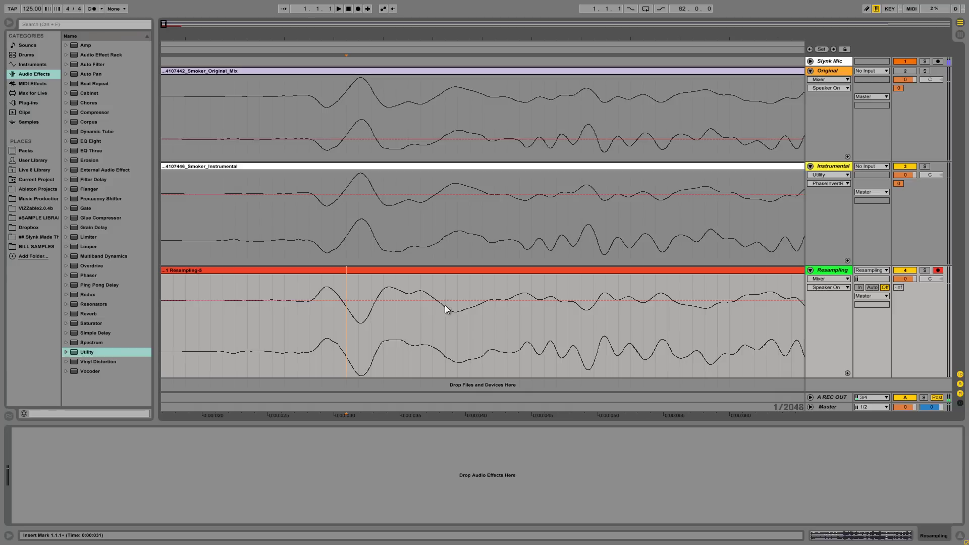
left_click_drag(298, 221, 457, 245)
left_click(333, 229)
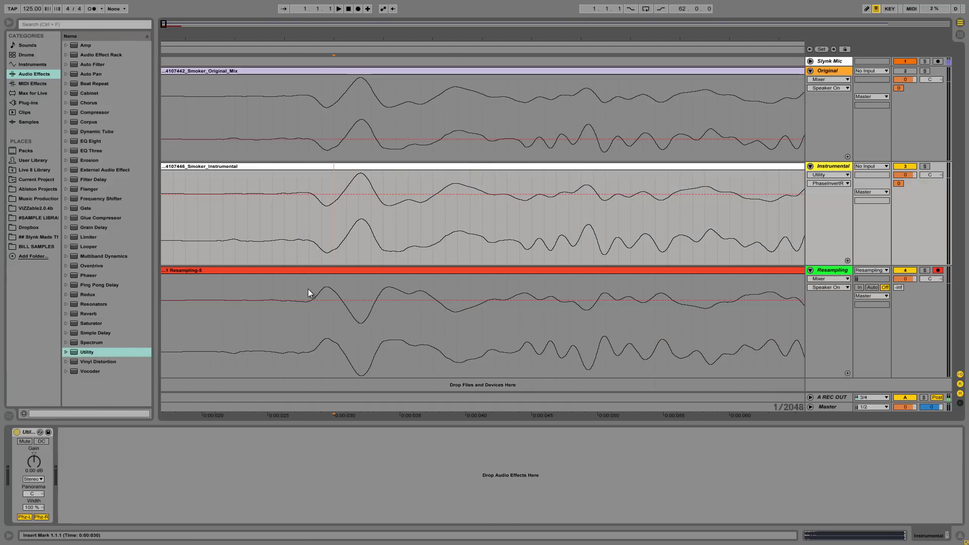
left_click_drag(301, 235, 444, 236)
left_click_drag(284, 326, 436, 335)
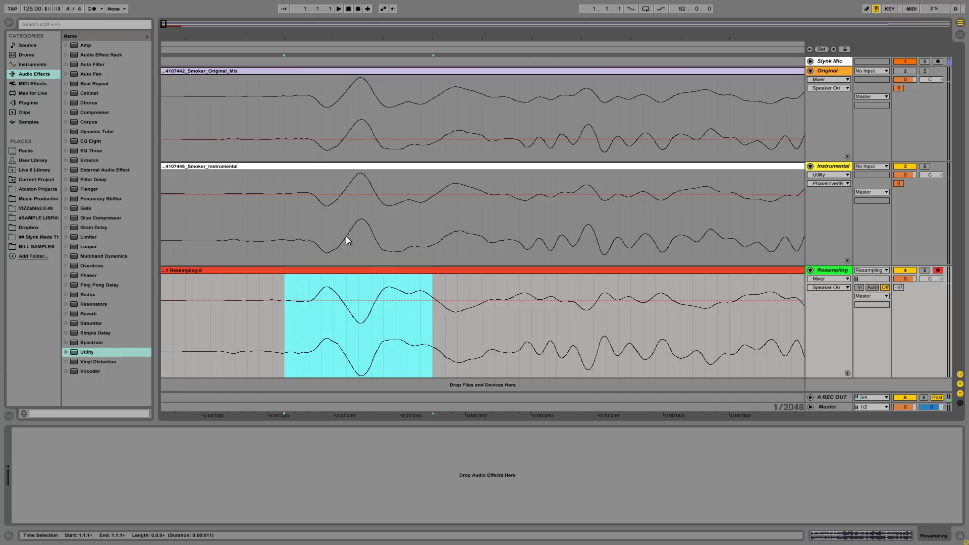
- Delete the recorded clip from the Resampling track
left_click_drag(351, 36, 352, 32)
left_click(177, 271)
key("Delete")
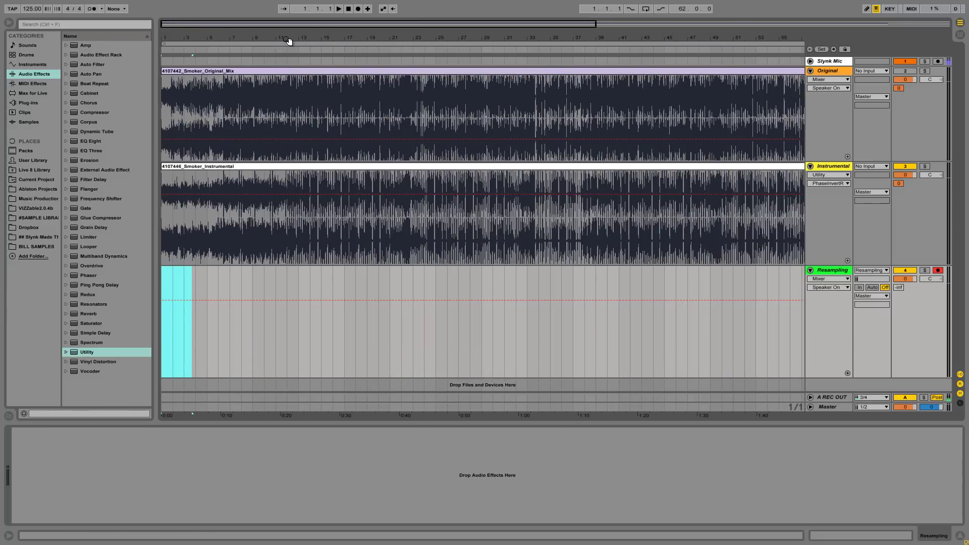
left_click_drag(286, 39, 287, 38)
left_click(783, 255)
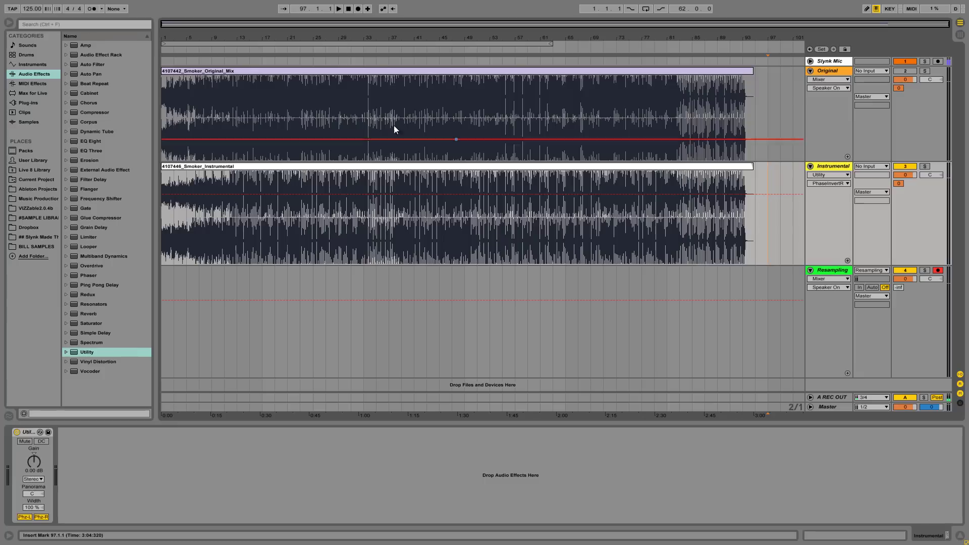
- Compare the bar 13 to 21 section of Smoker_Original_Mix with the same section of Smoker_Instrumental
left_click_drag(234, 98, 287, 102)
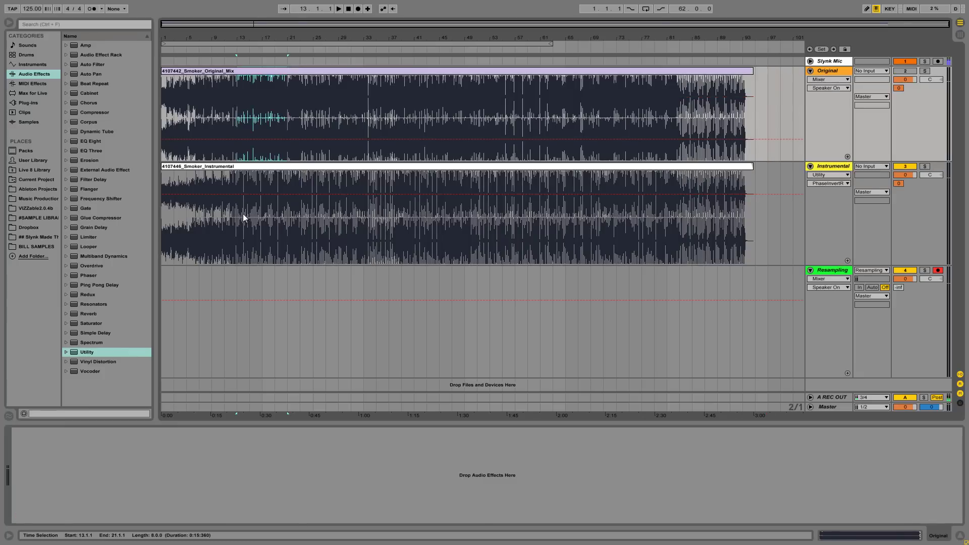
left_click_drag(236, 216, 286, 218)
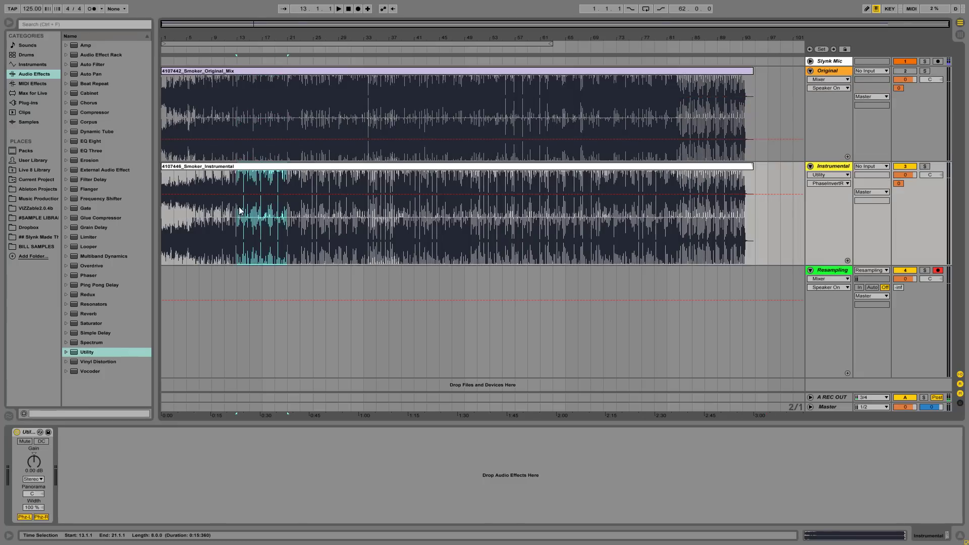
left_click_drag(240, 116, 298, 120)
- Unmute the Original track and play both tracks together from bar 13
left_click(237, 102)
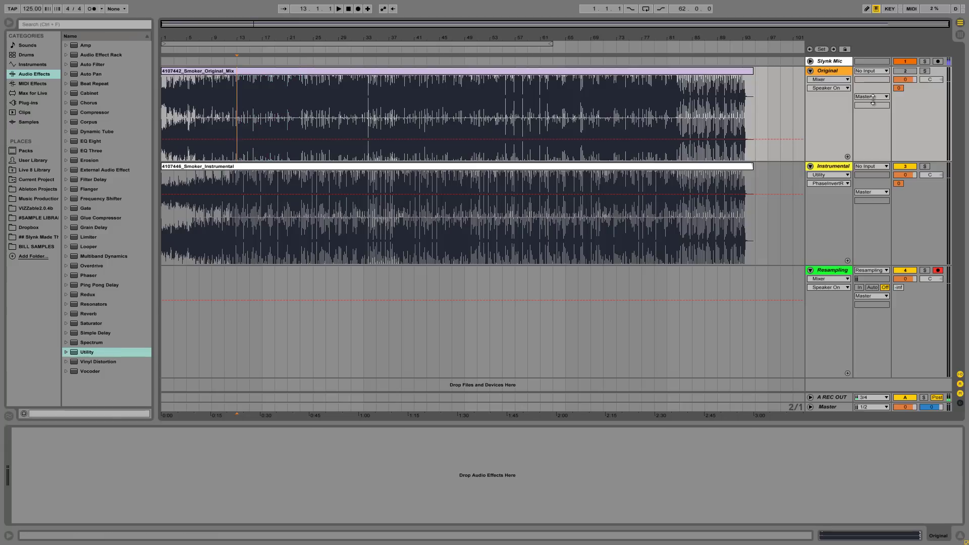
left_click(904, 71)
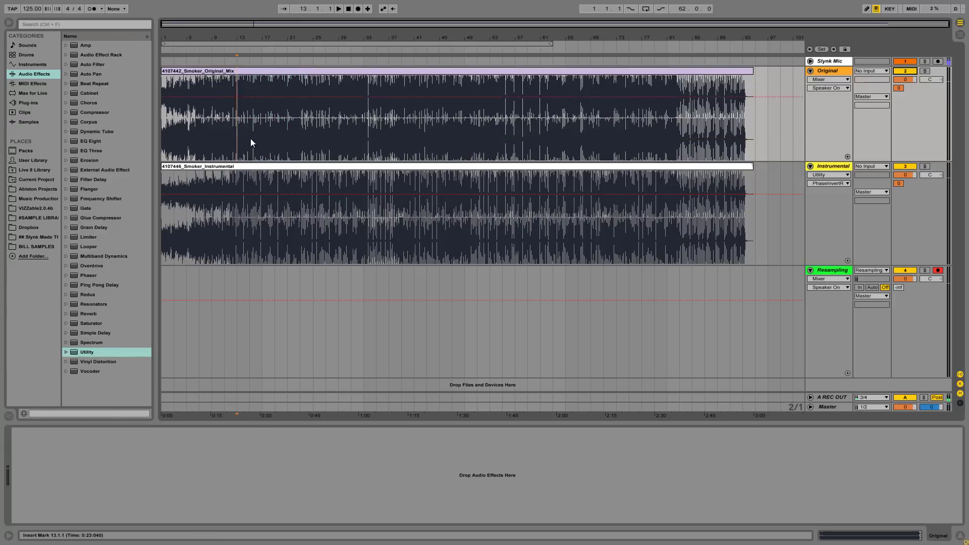
key("space")
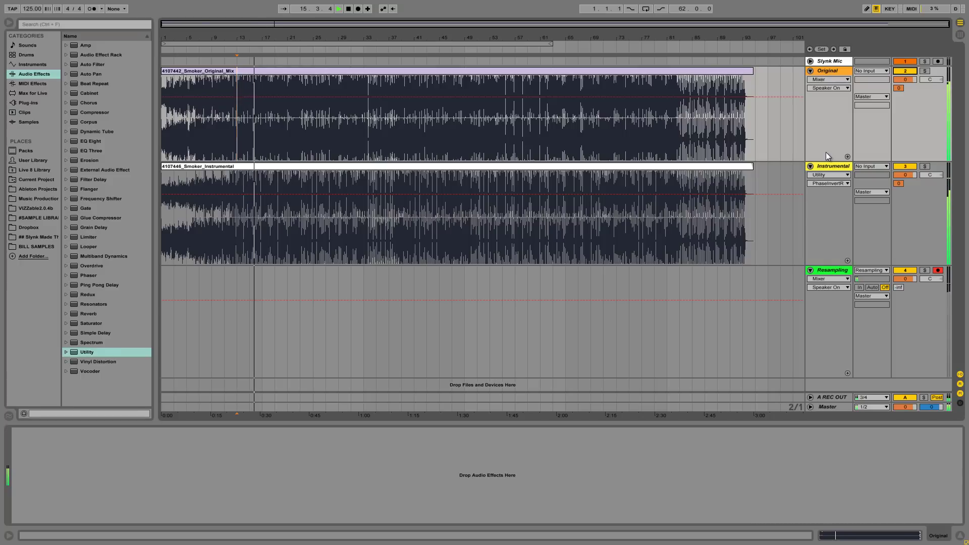
- Replay from bar 13, muting and unmuting the Instrumental and Original tracks in turn to compare each alone with the cancelled result
left_click(906, 168)
key("space")
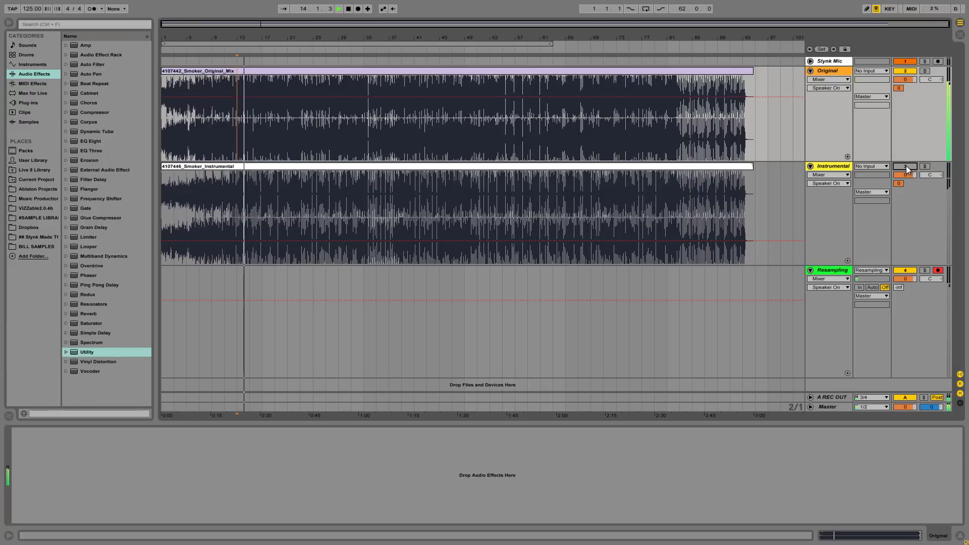
left_click(907, 167)
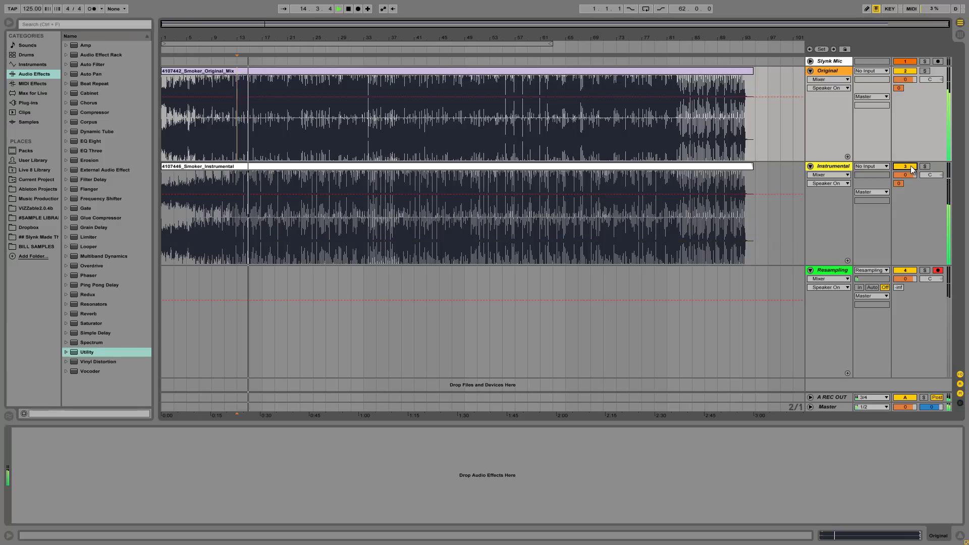
left_click(903, 71)
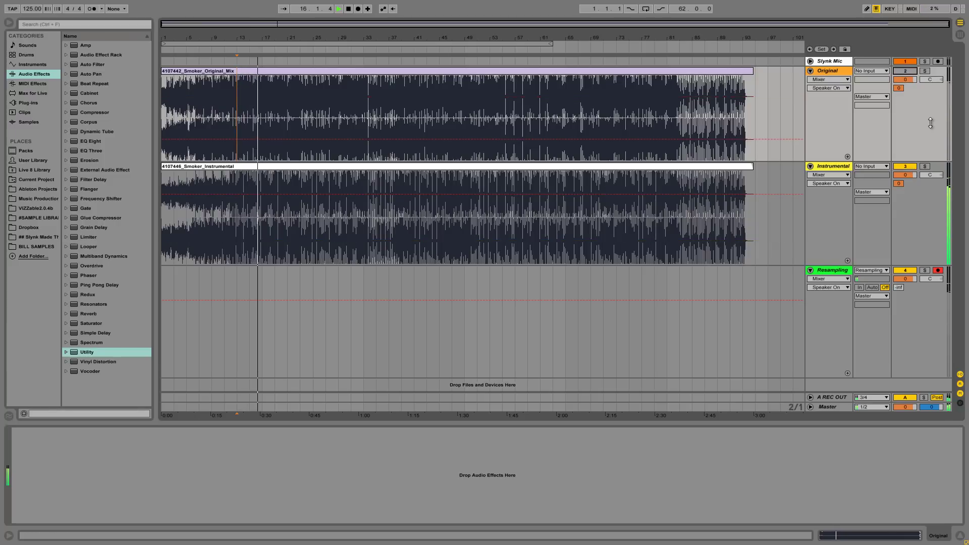
left_click(912, 71)
left_click(912, 167)
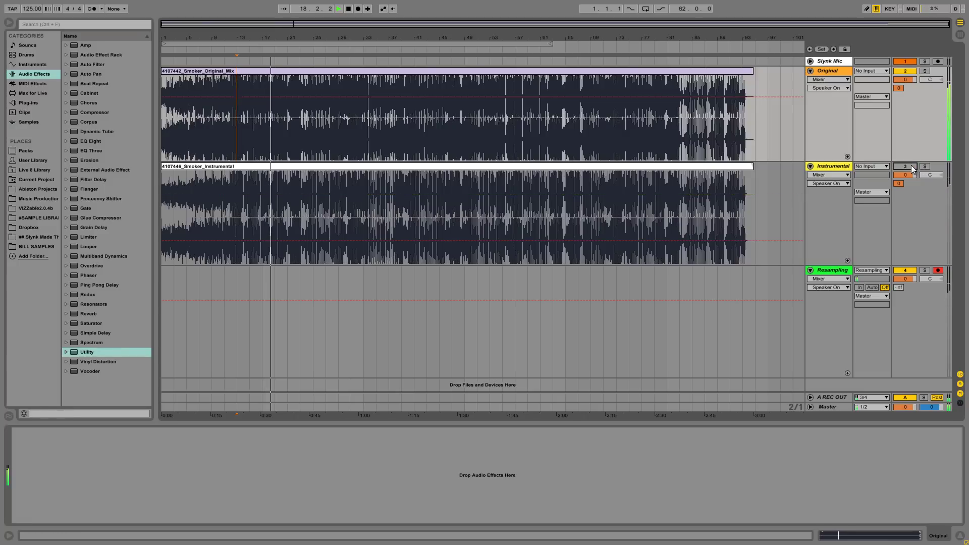
left_click(913, 169)
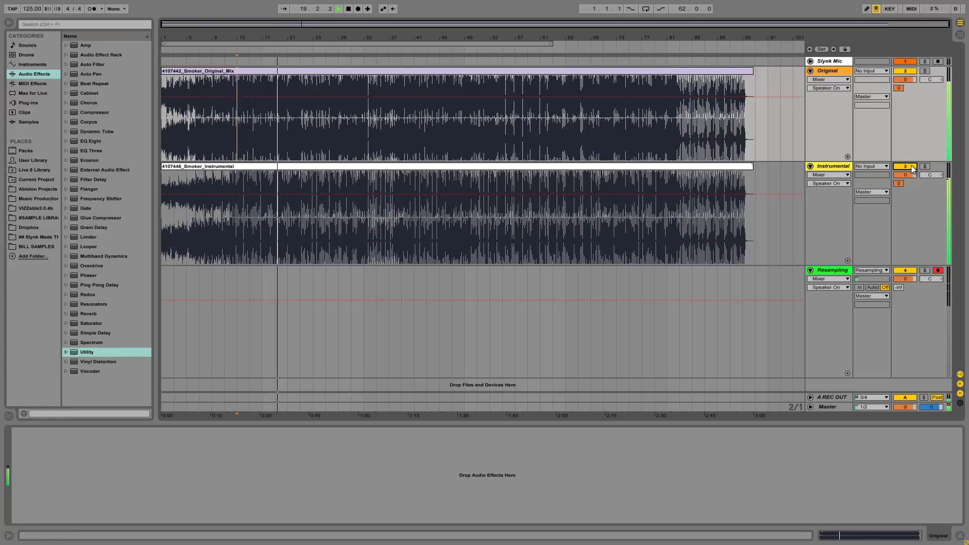
key("space")
left_click(769, 241)
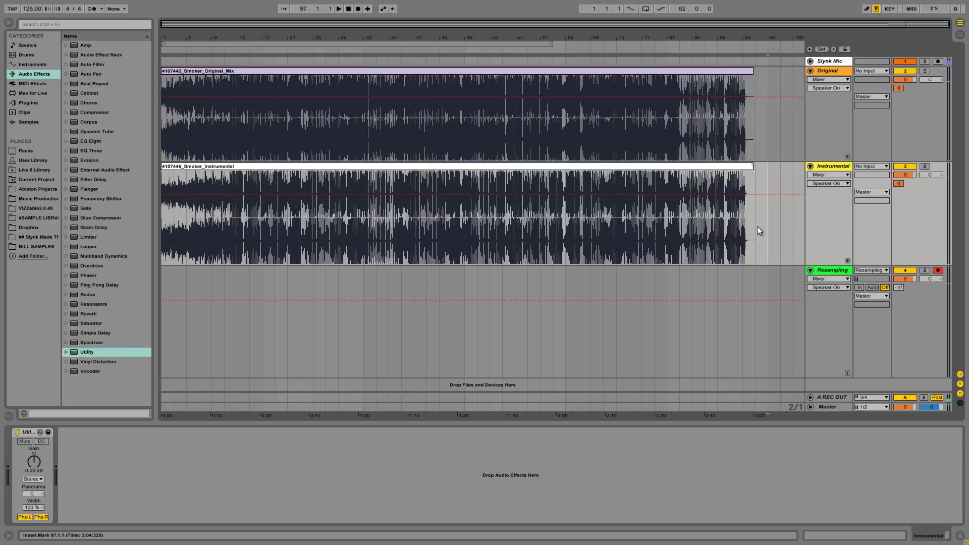
- Remove everything from bar 23 onward on both tracks and place fresh Smoker_Original_Mix and Smoker_Instrumental clips there
left_click_drag(757, 227, 309, 132)
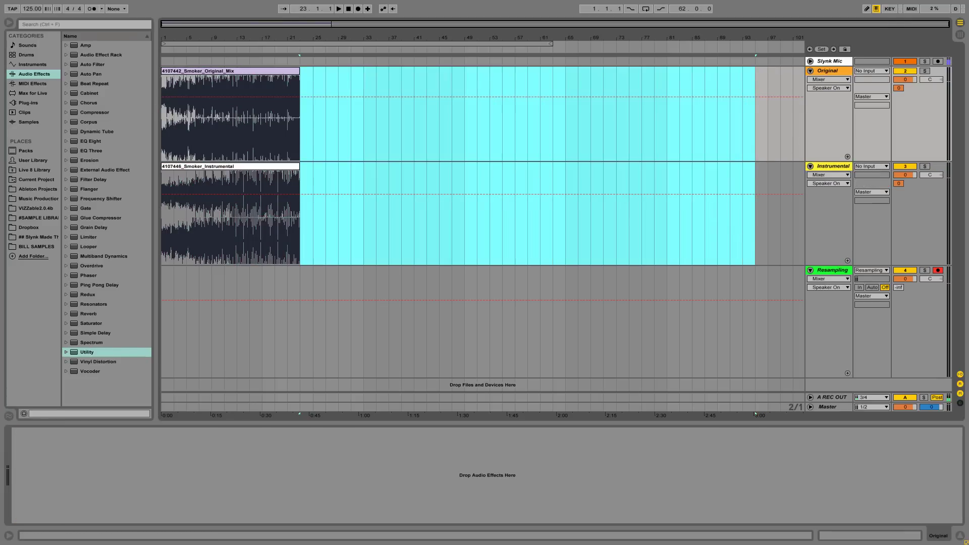
left_click_drag(968, 174, 305, 154)
- Turn off warping for the new Smoker_Instrumental and Smoker_Original_Mix clips at bar 23
left_click(322, 167)
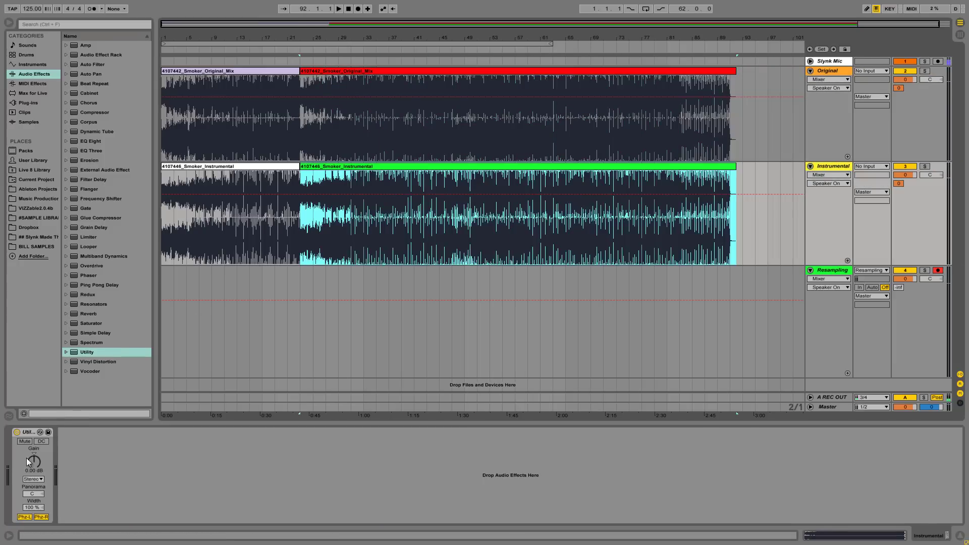
double_click(338, 168)
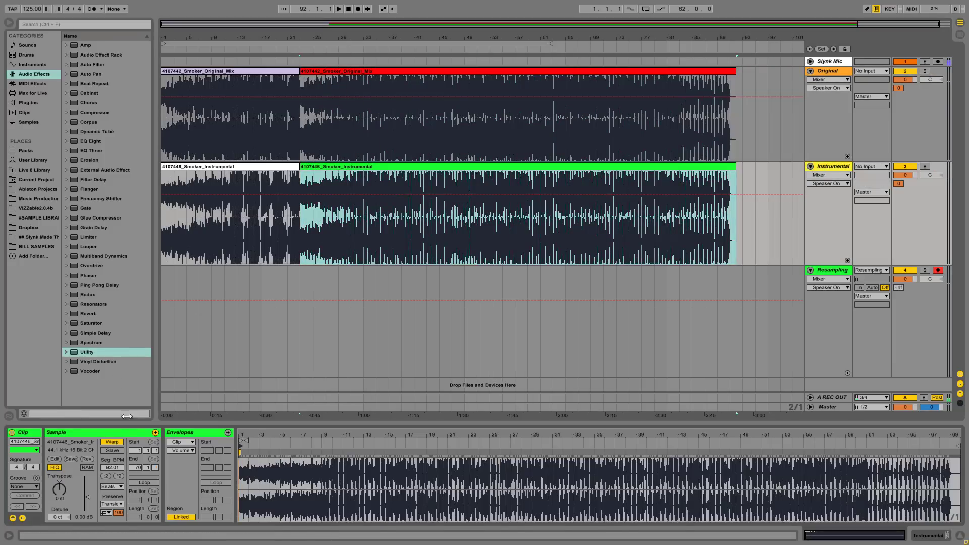
left_click(112, 442)
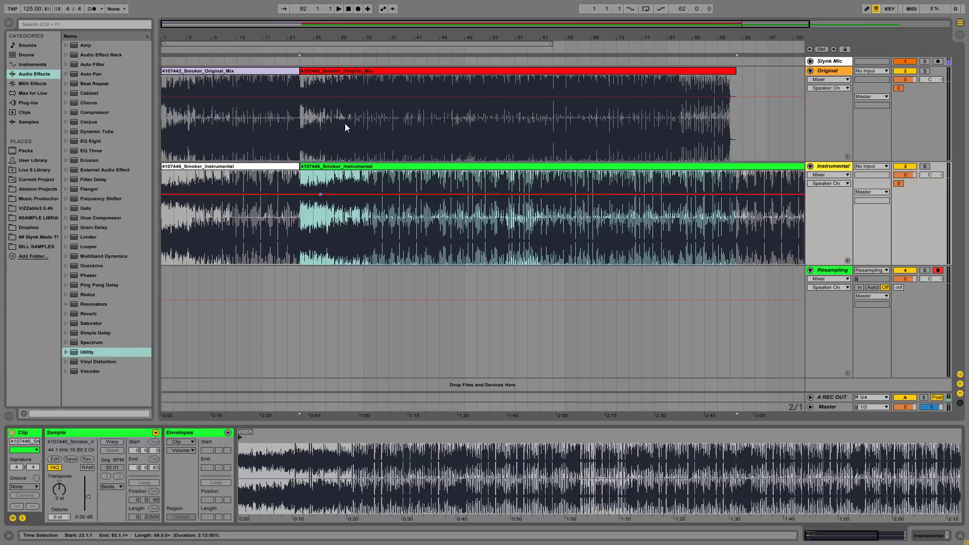
left_click(353, 71)
left_click(110, 442)
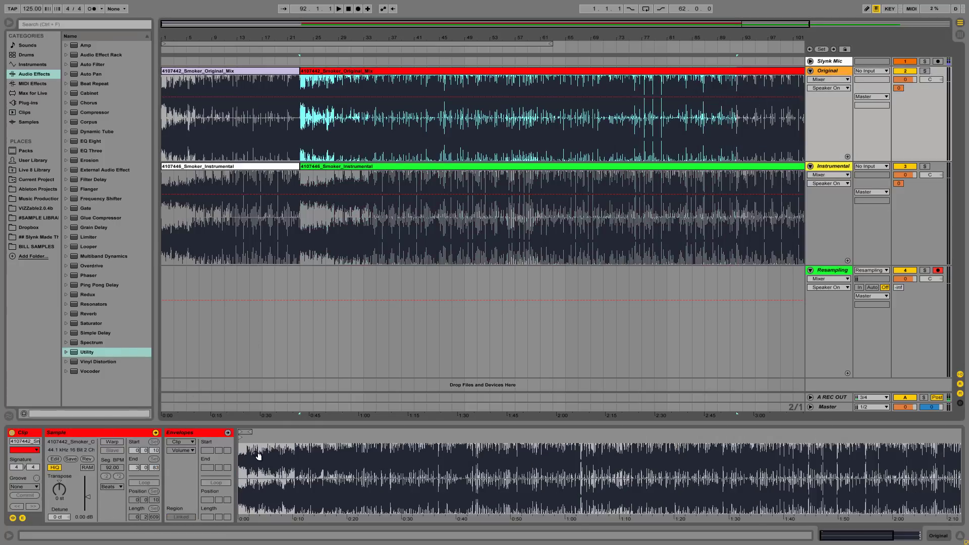
- Play both tracks together from bar 12 and again from bar 34 to compare how well each clip pair cancels
left_click_drag(310, 37, 433, 165)
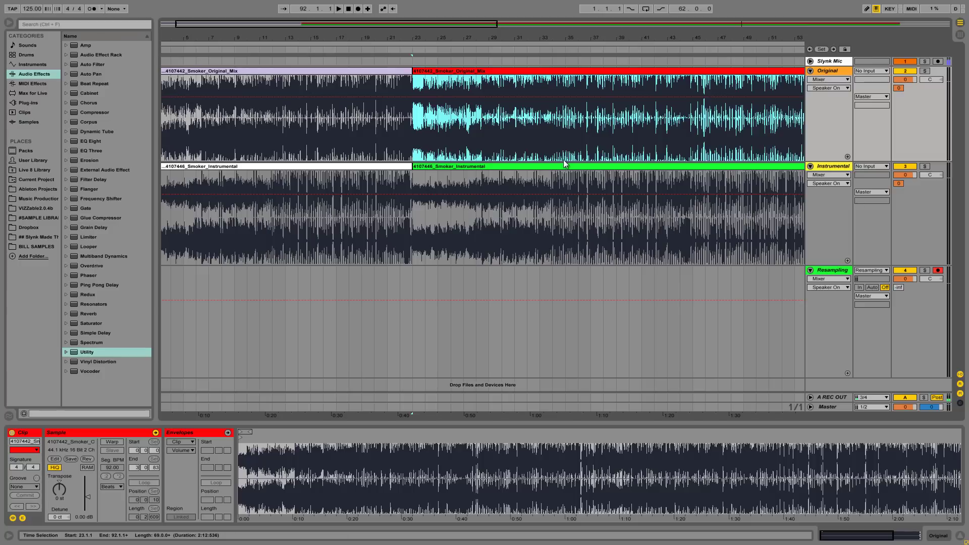
left_click(272, 152)
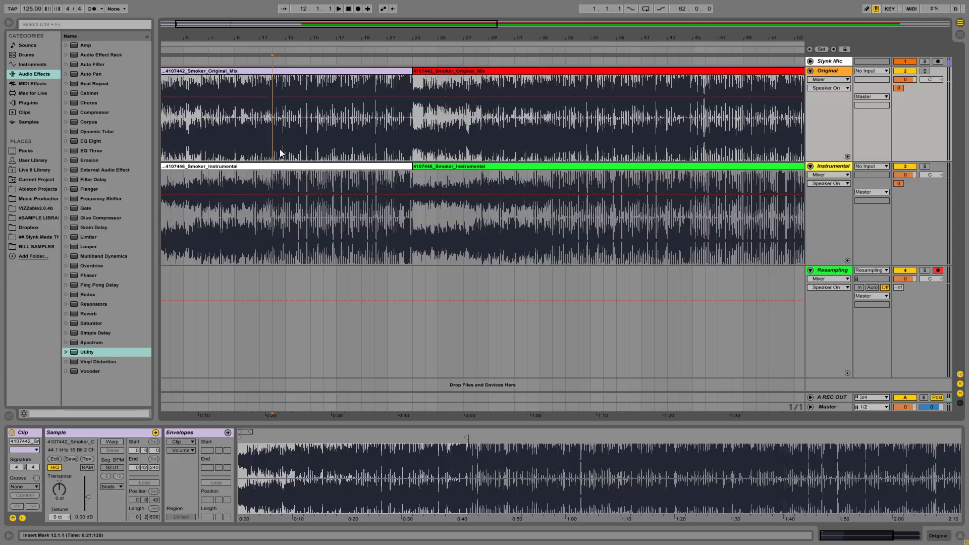
key("space")
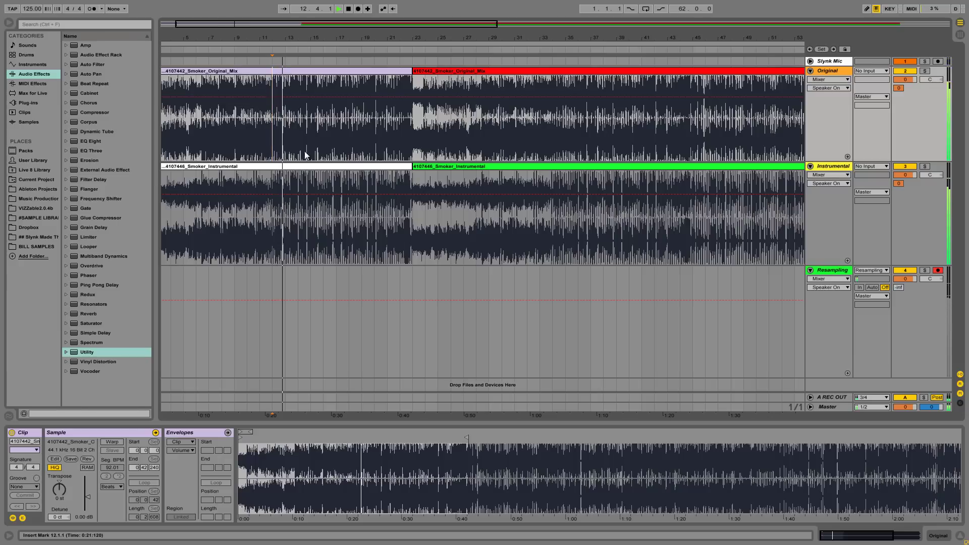
left_click(552, 145)
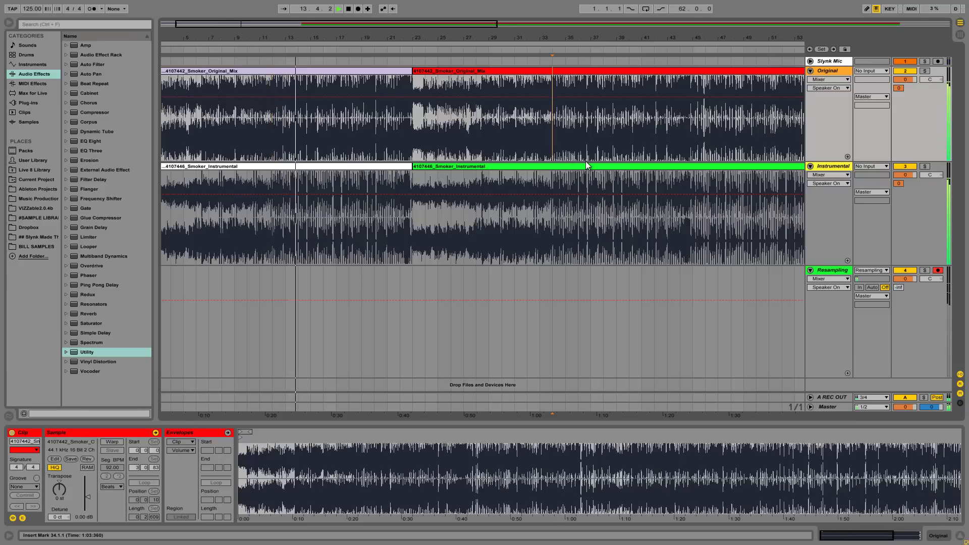
key("space")
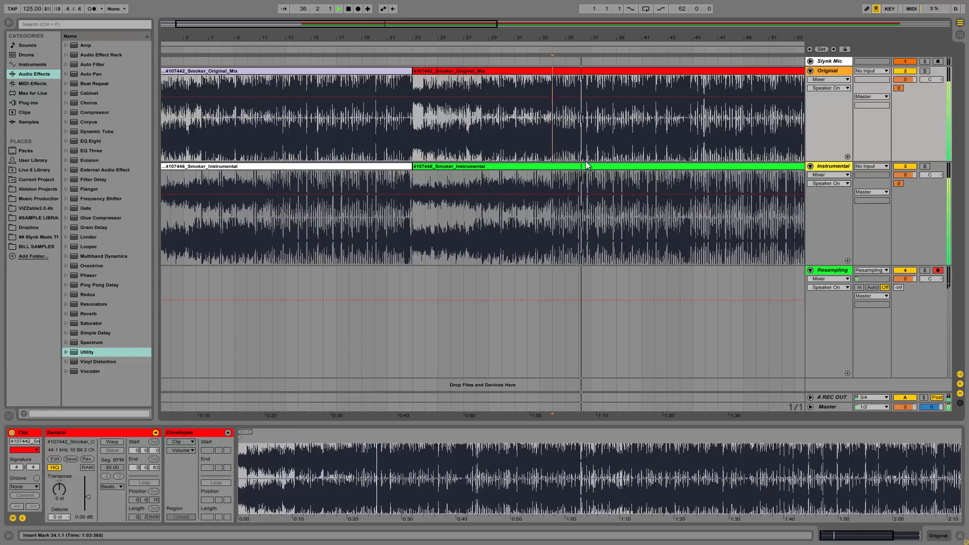
key("space")
left_click_drag(556, 178, 616, 151)
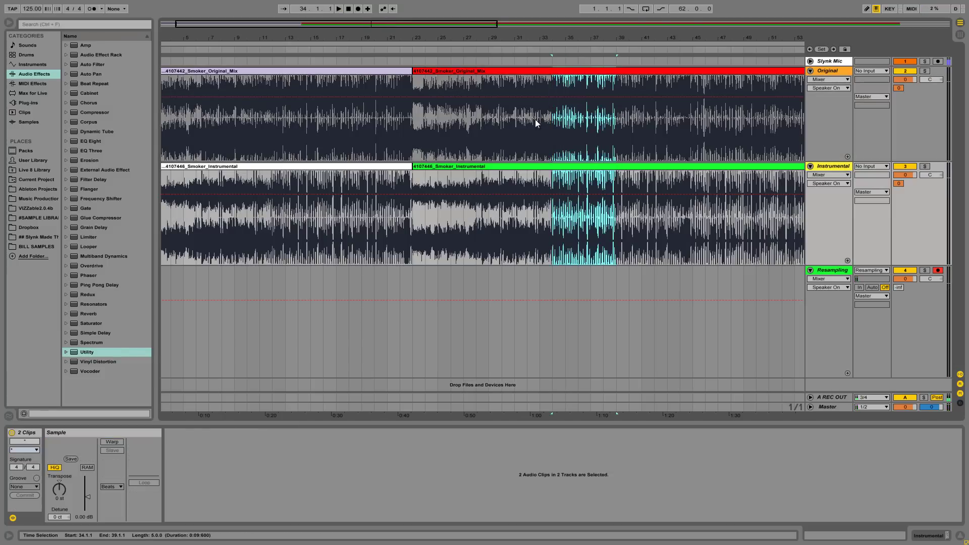
left_click(555, 154)
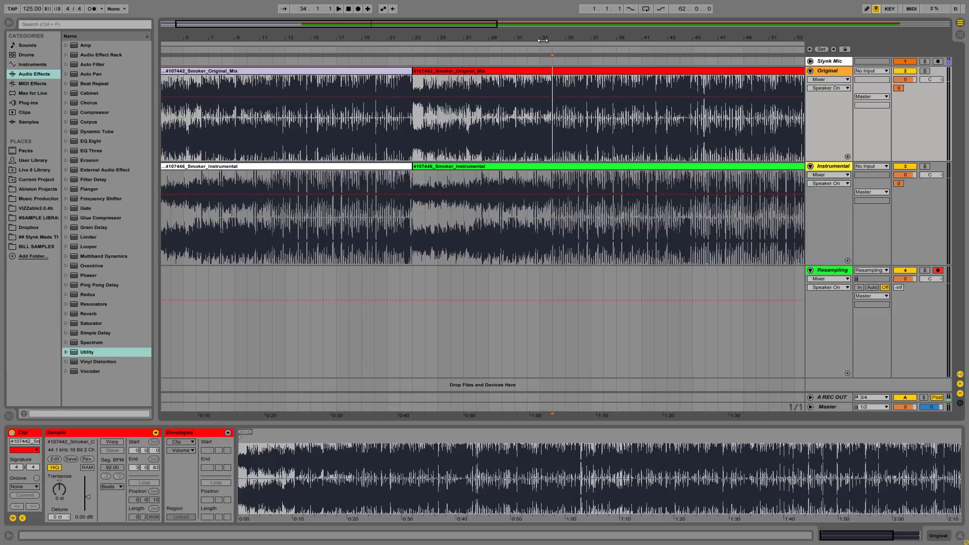
- Delete all the Smoker clips from the Original and Instrumental tracks
left_click_drag(544, 39, 543, 31)
left_click_drag(222, 140, 241, 181)
left_click(347, 71)
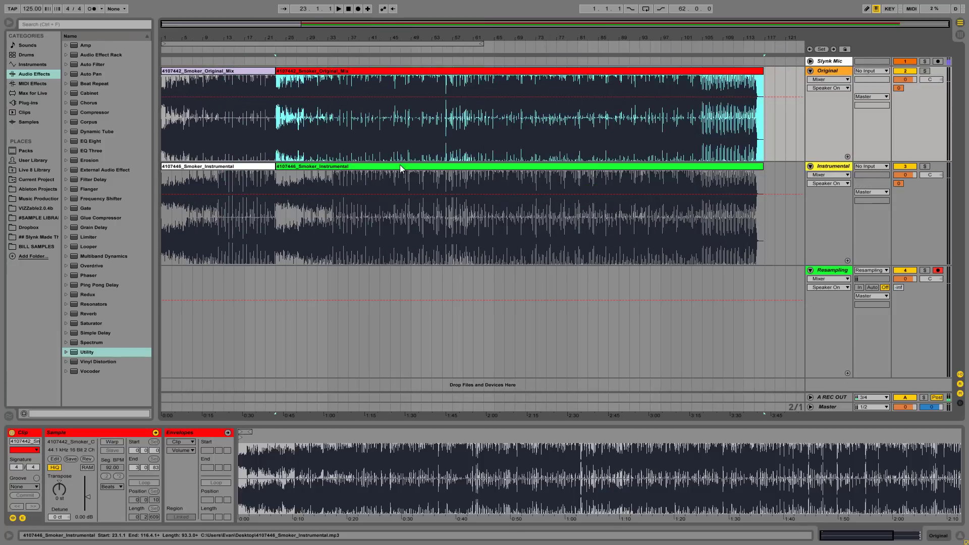
left_click(399, 165, "shift")
key("Delete")
left_click_drag(316, 230, 136, 128)
key("Delete")
left_click(498, 228)
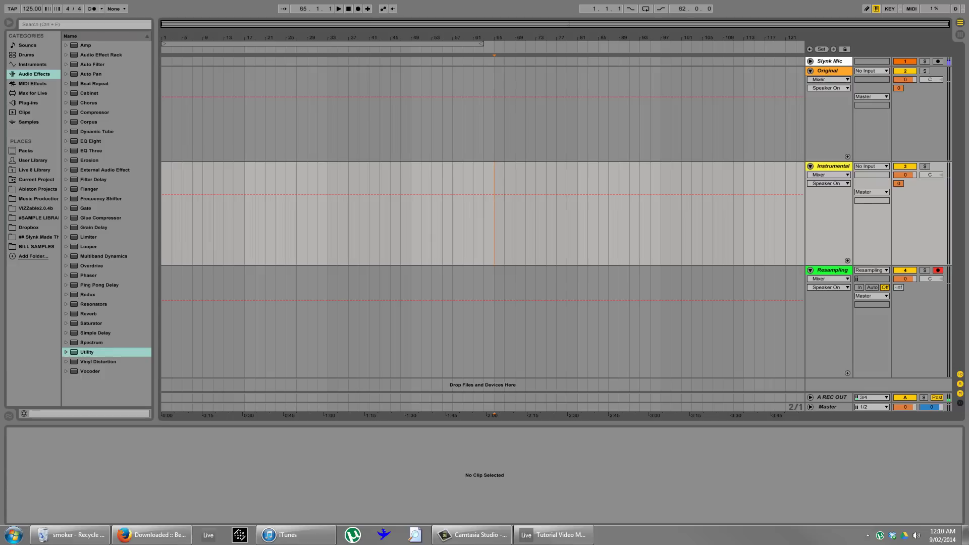
- Place the fa all y'all remix on the Original track and its remix instrumental on the Instrumental track, both starting at bar 1
mouse_move(968, 243)
left_mouse_down()
mouse_move(374, 168)
mouse_move(200, 129)
mouse_move(162, 135)
left_mouse_up()
left_click(618, 151)
left_click(217, 167)
left_click_drag(217, 167, 603, 122)
left_click_drag(404, 72, 400, 175)
left_click_drag(617, 72, 177, 73)
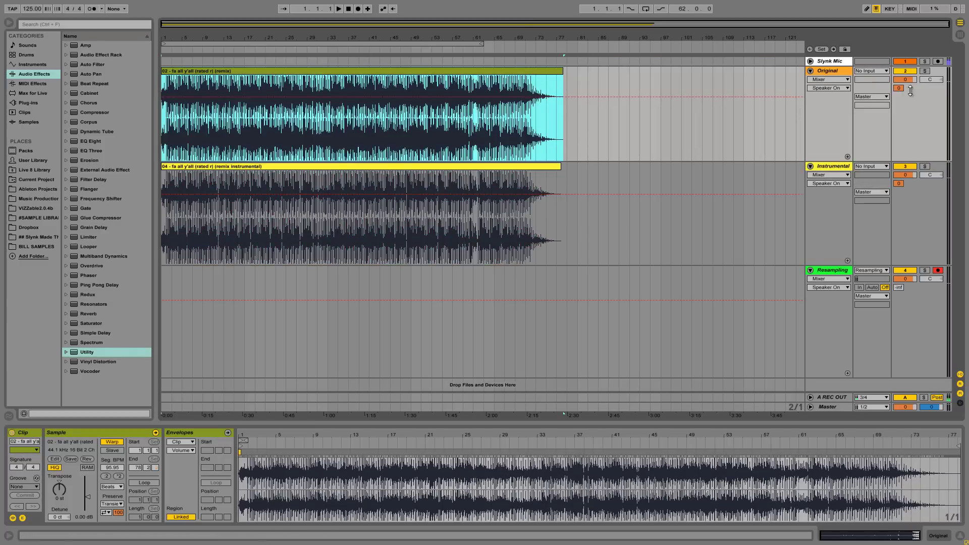
- Mute the Instrumental track and turn off warping for both fa all y'all clips
left_click(911, 167)
key("space")
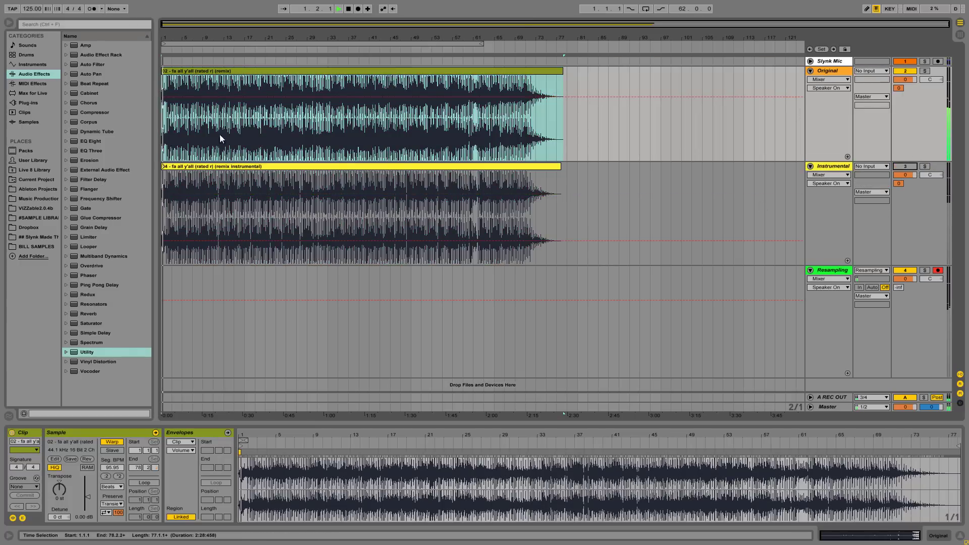
key("space")
left_click(113, 442)
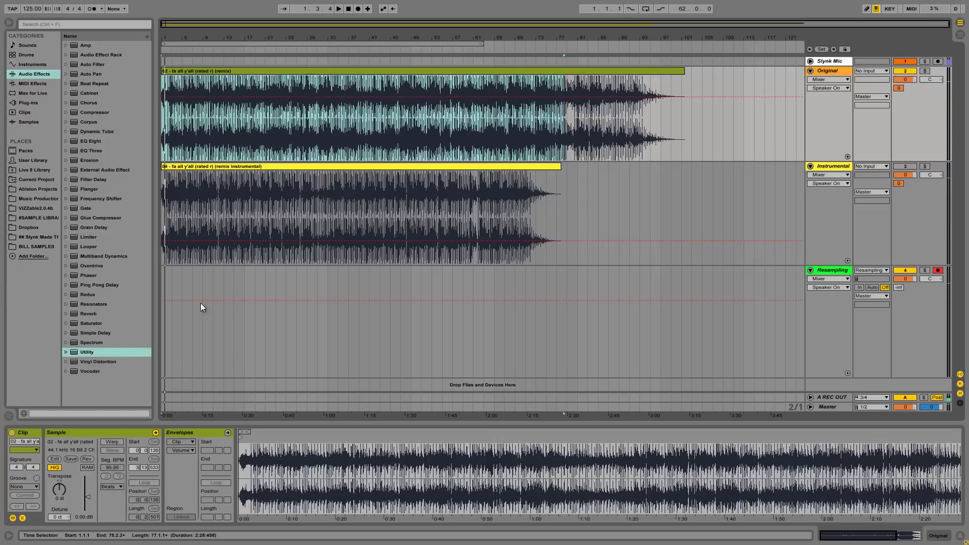
left_click(242, 168)
left_click(117, 442)
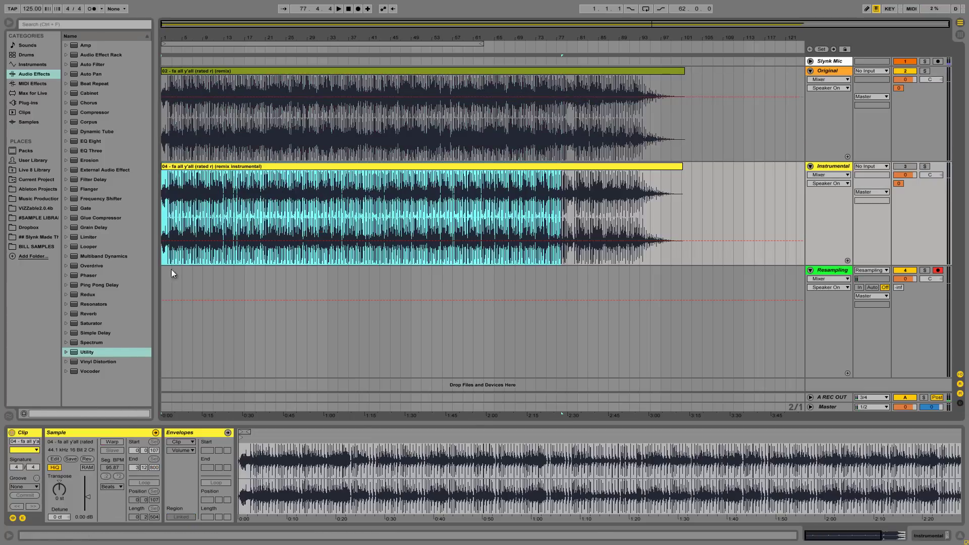
- Play the Original track alone from bar 5 and from 12.2.3 to locate a suitable split point
left_click(221, 71)
left_click(181, 121)
key("space")
left_click_drag(210, 24, 210, 35)
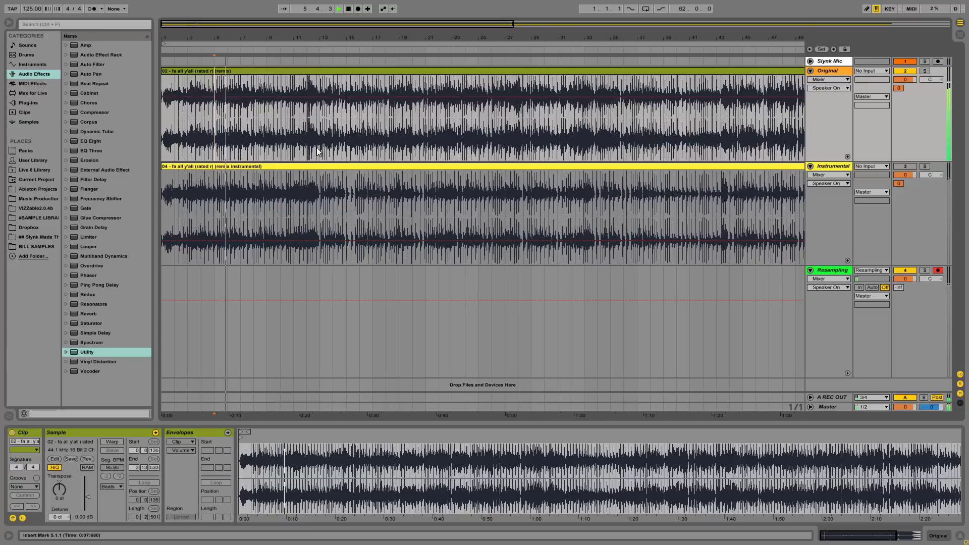
left_click(316, 119)
left_click_drag(320, 36, 332, 41)
left_click(284, 125)
key("space")
key("space")
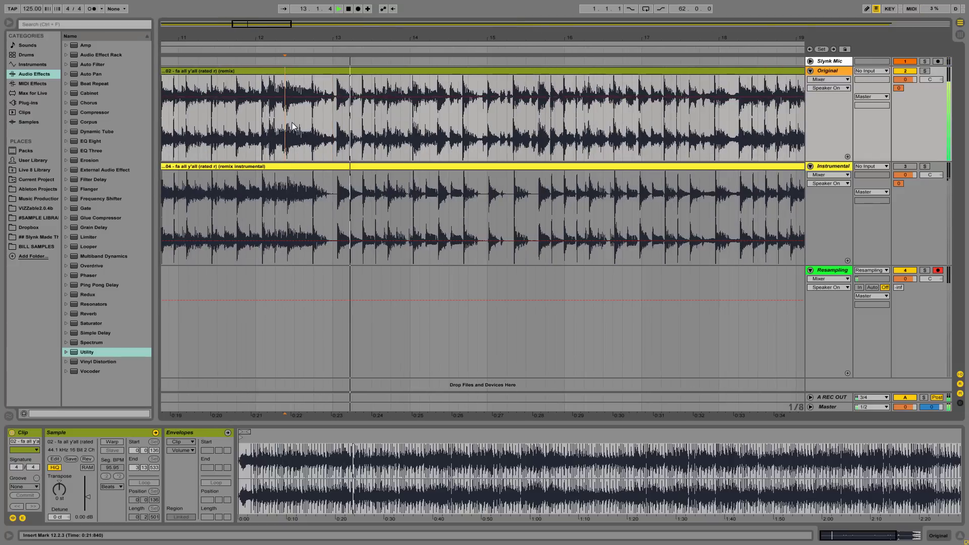
- Split the Original and Instrumental clips at 12.2.3 and stop playback
left_click(292, 206)
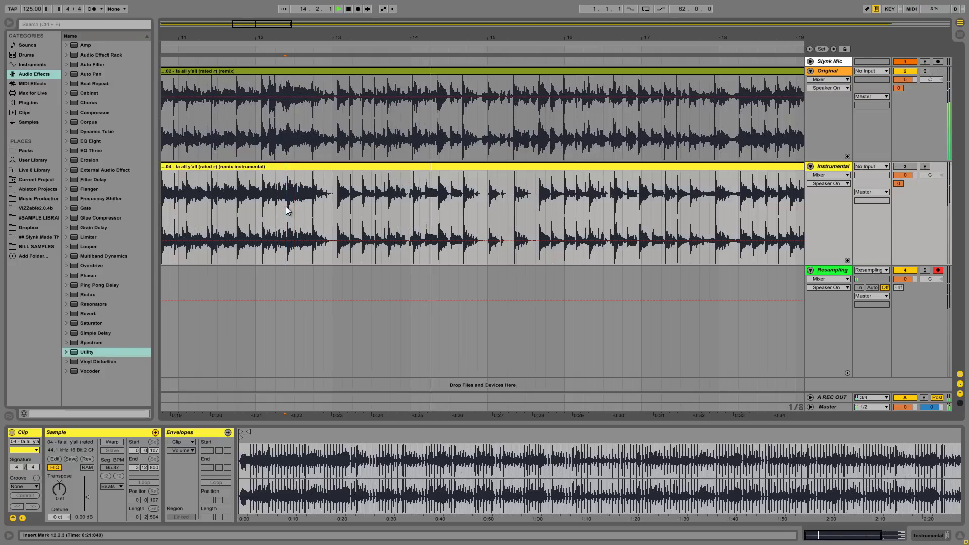
left_click(286, 135)
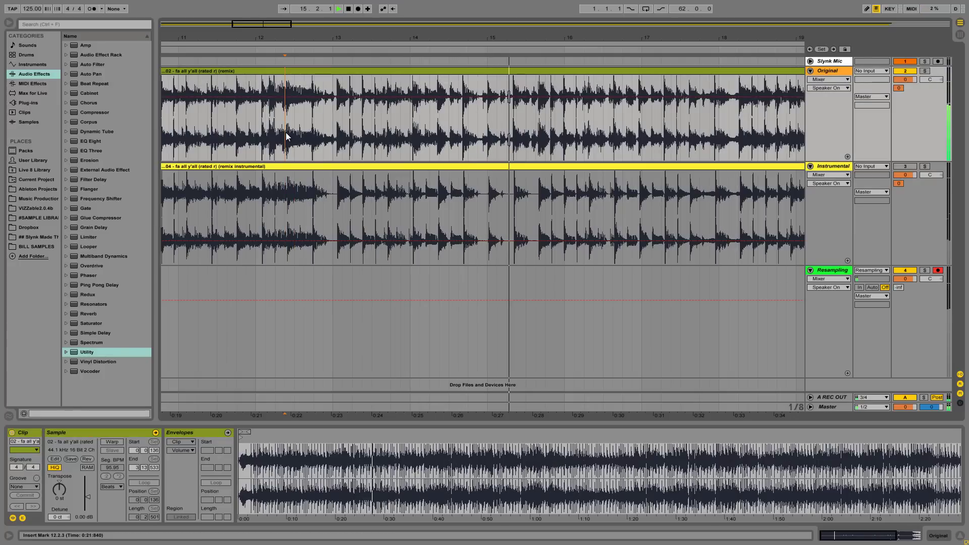
key("ctrl+e")
left_click(286, 209)
key("ctrl+e")
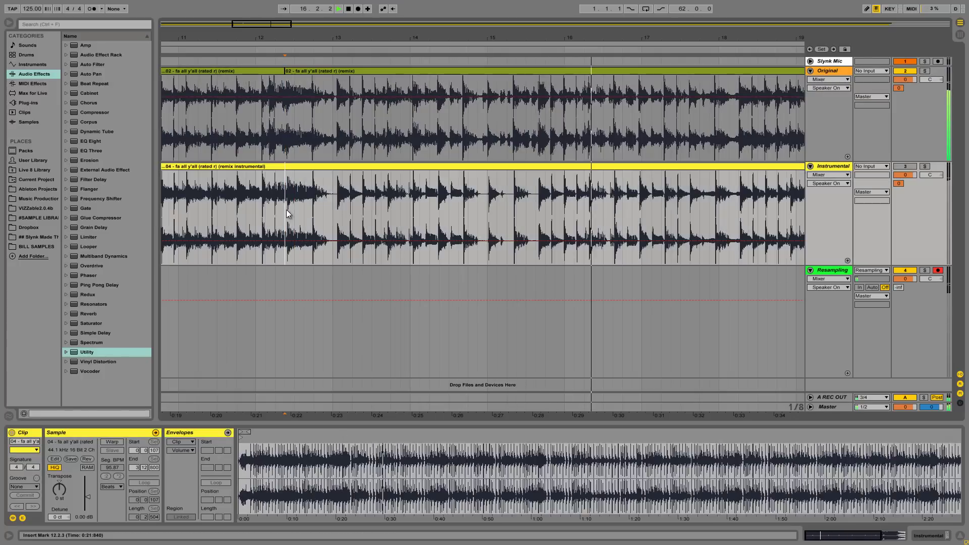
key("space")
- Delete the portions before 12.2.3 on both the Original and Instrumental tracks
left_click_drag(339, 39, 334, 38)
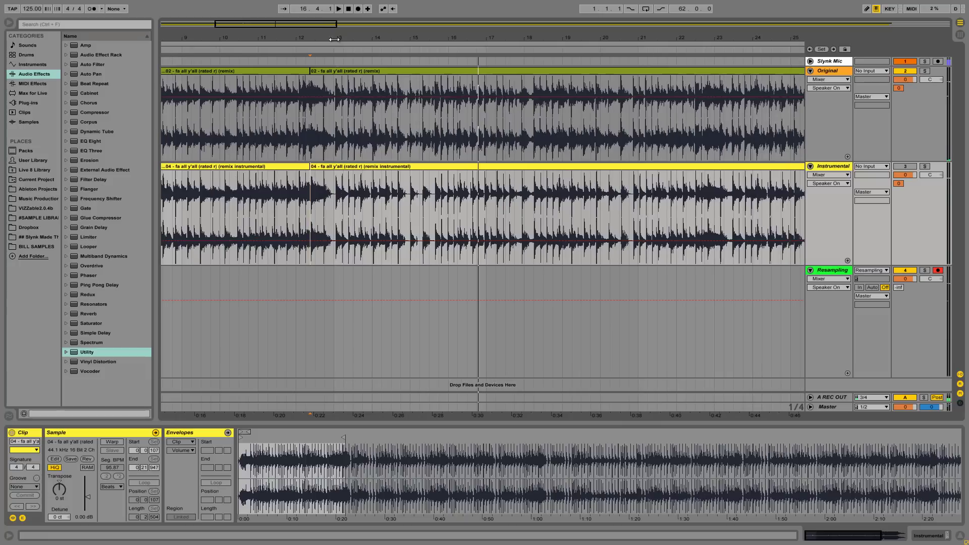
left_click(284, 74)
key("Delete")
left_click(288, 167)
key("Delete")
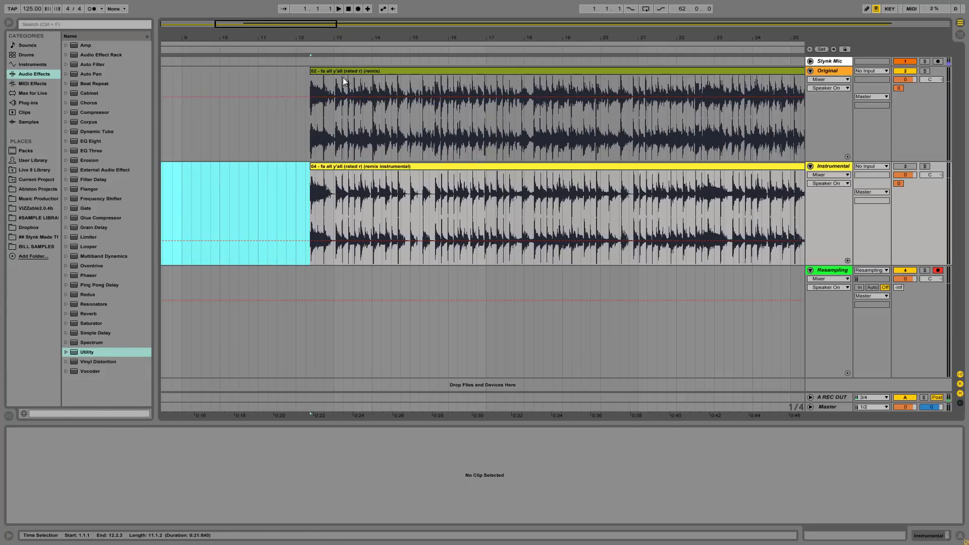
- Highlight the passage from 12.3.1 to 17.3.1 across both tracks, then bring both clips fully into view
left_click_drag(332, 39, 329, 39)
left_click_drag(323, 122, 437, 205)
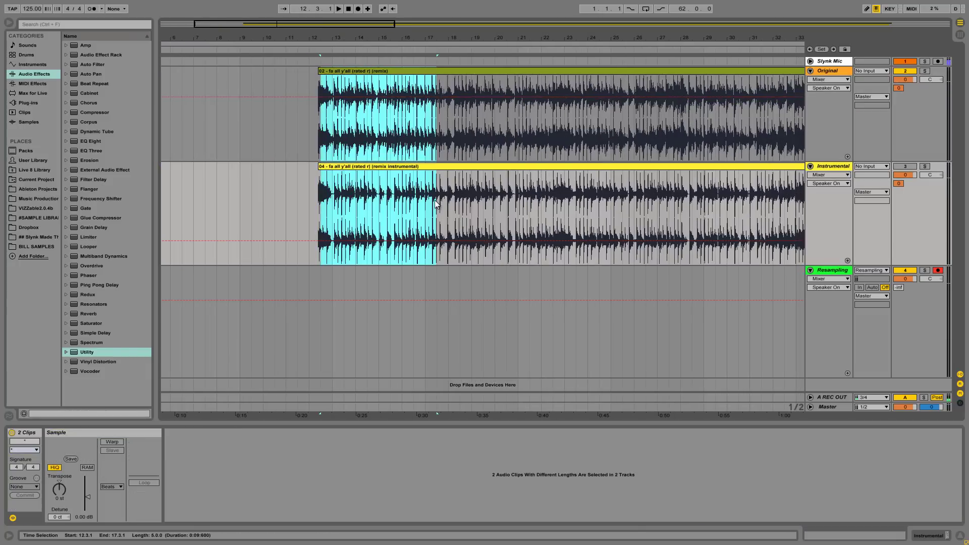
left_click(456, 203)
left_click_drag(393, 39, 339, 37)
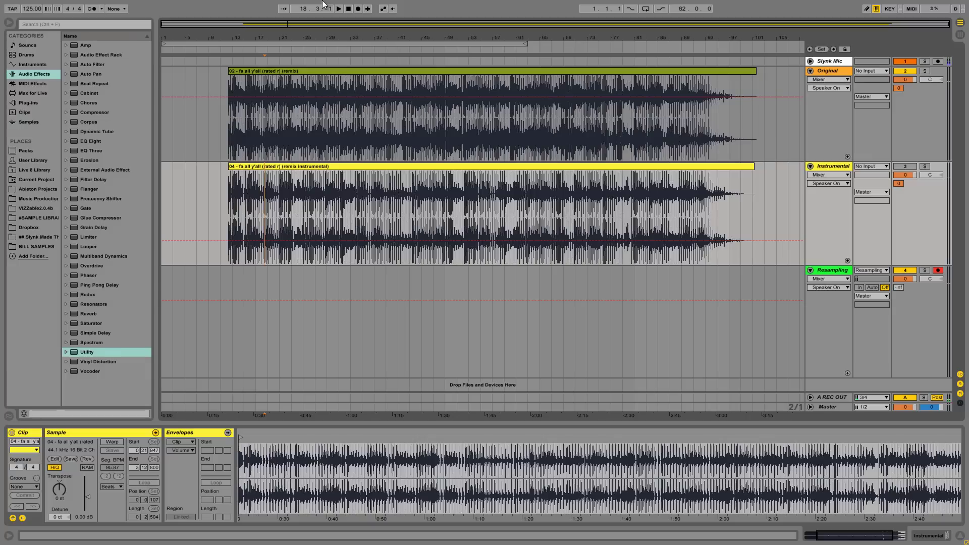
- Compare the timing of the matching transient just before 12.4 in the Original and Instrumental waveforms
left_click_drag(256, 35, 286, 36)
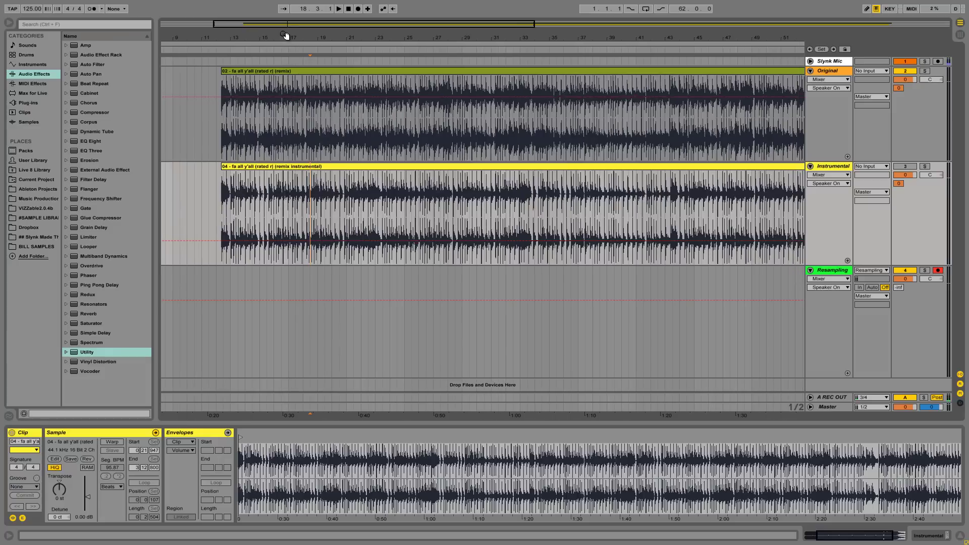
left_click_drag(274, 39, 273, 42)
left_click_drag(203, 38, 205, 38)
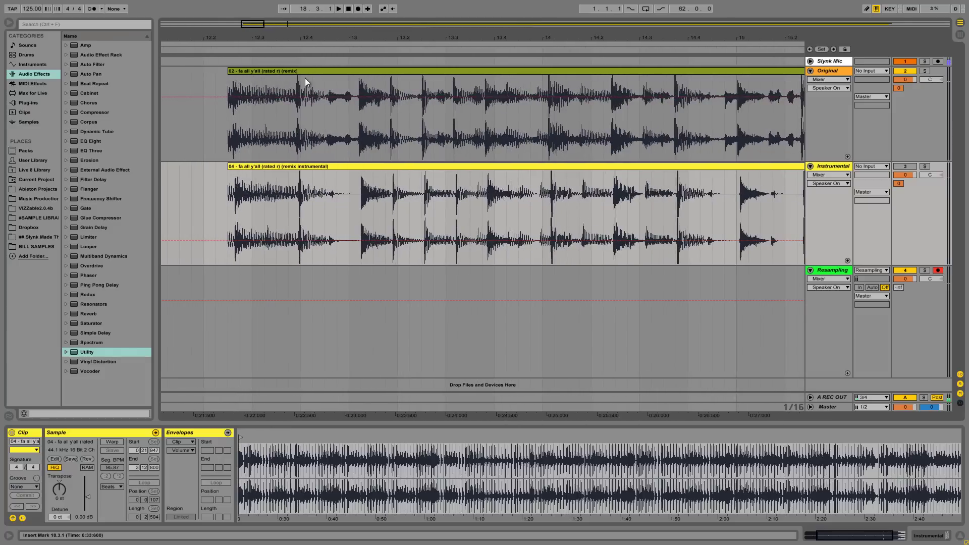
left_click_drag(293, 38, 361, 40)
left_click(391, 71)
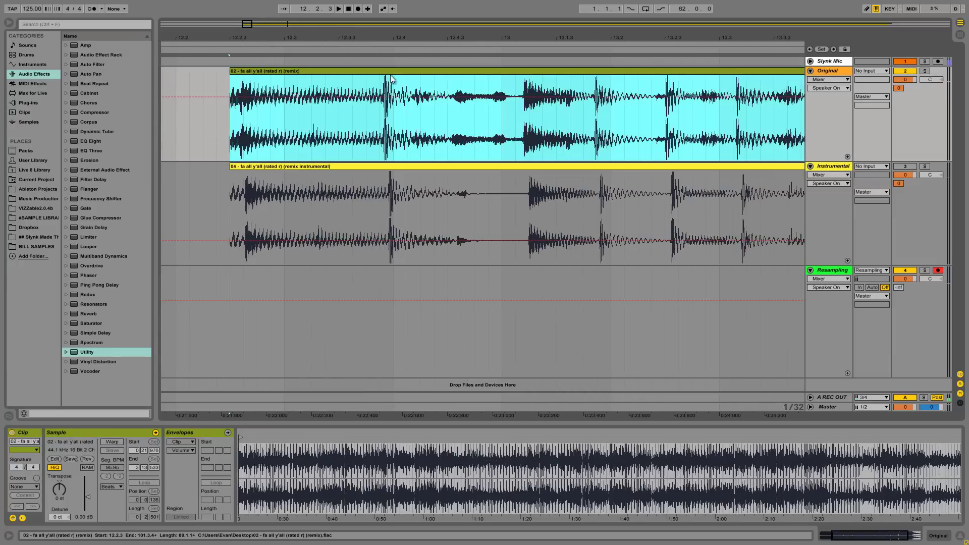
left_click(383, 135)
left_click_drag(380, 144, 394, 144)
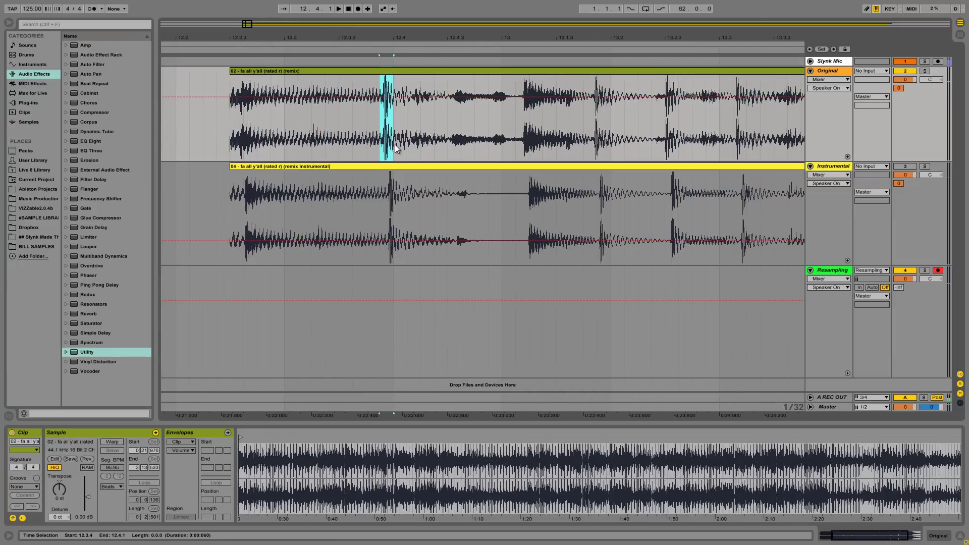
left_click_drag(385, 202, 398, 206)
left_click_drag(388, 41, 388, 57)
- Shift the Instrumental clip's start marker to 0:21:967 so its transient lines up with the Original's waveform
left_click(387, 167)
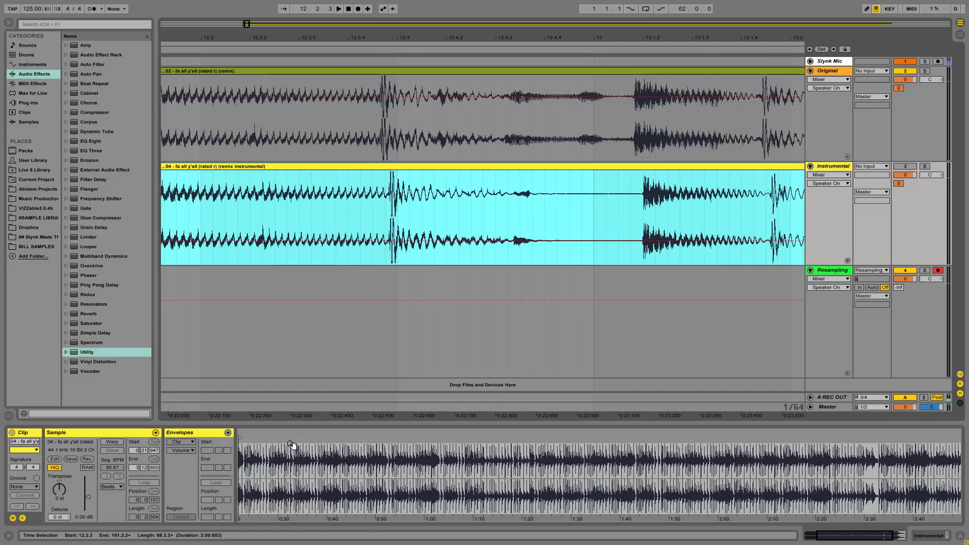
left_click_drag(387, 42, 387, 41)
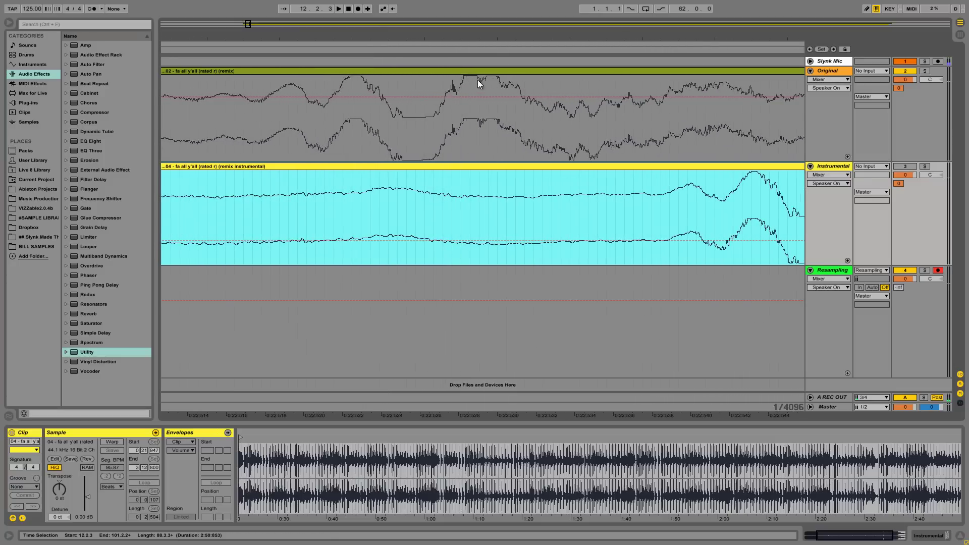
left_click_drag(244, 456, 265, 457)
mouse_move(339, 463)
left_mouse_down()
mouse_move(354, 441)
mouse_move(443, 444)
mouse_move(427, 443)
left_mouse_up()
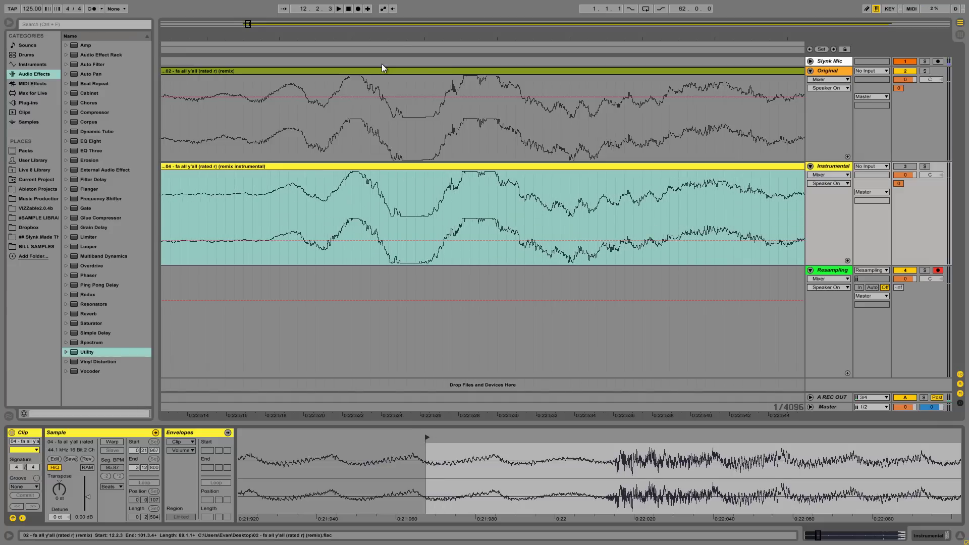
- Turn warping on for the Instrumental clip and set its warp mode to Re-Pitch
left_click_drag(397, 36, 398, 37)
left_click(322, 167)
left_click(114, 441)
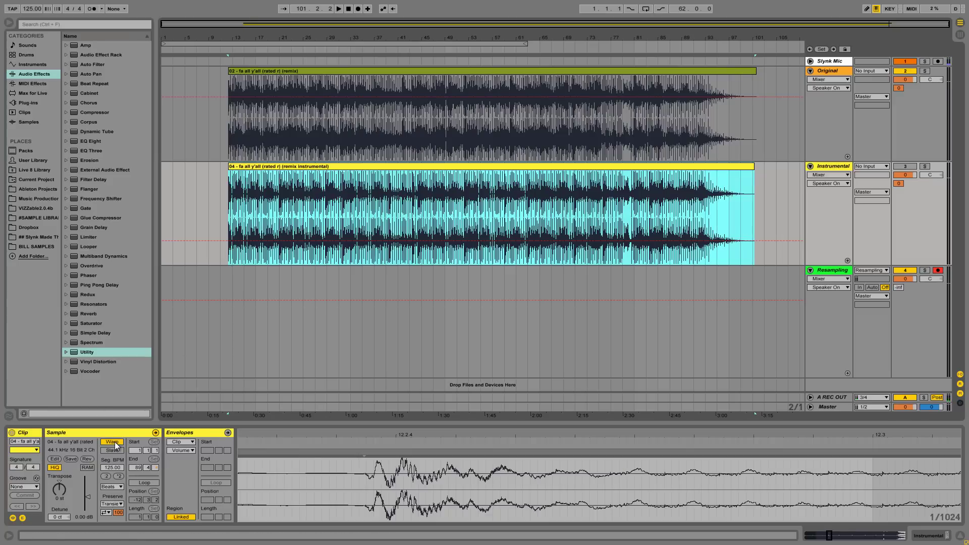
left_click(111, 486)
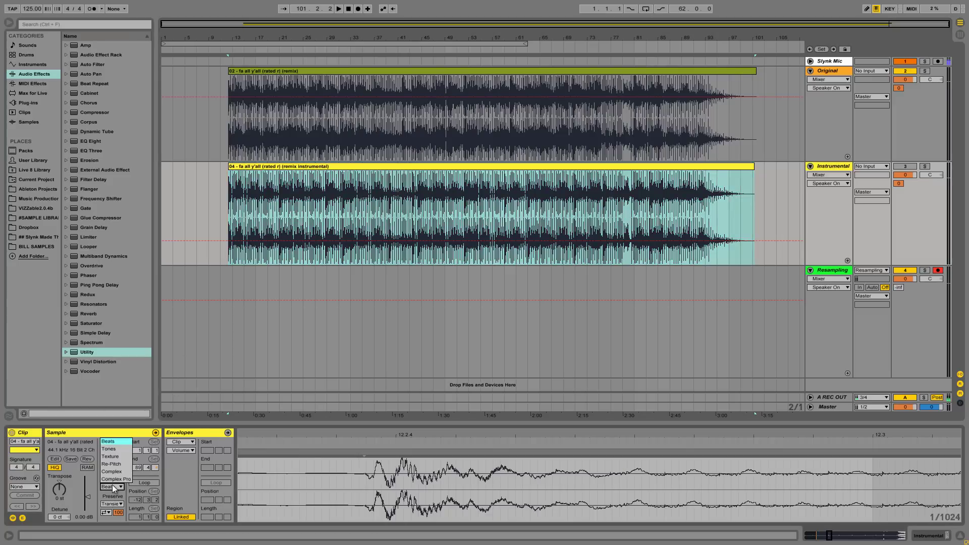
left_click(118, 464)
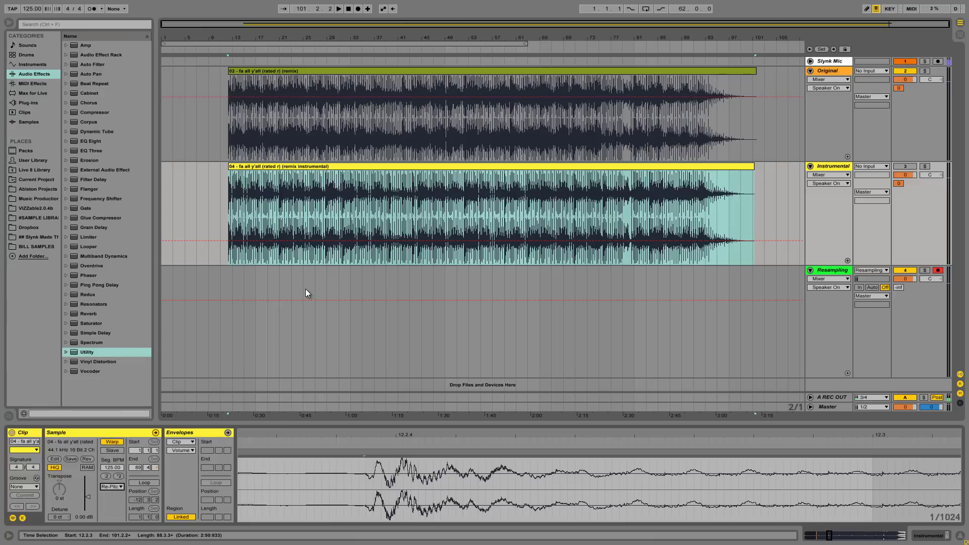
- Compare the timing of the matching transient around 22.3 in the Original and Instrumental waveforms
left_click_drag(232, 203, 316, 210)
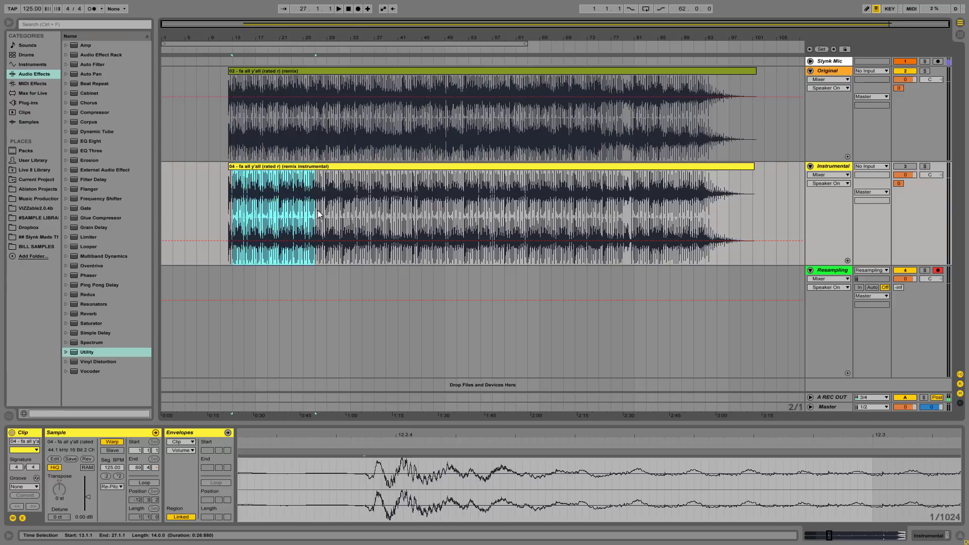
left_click(218, 215)
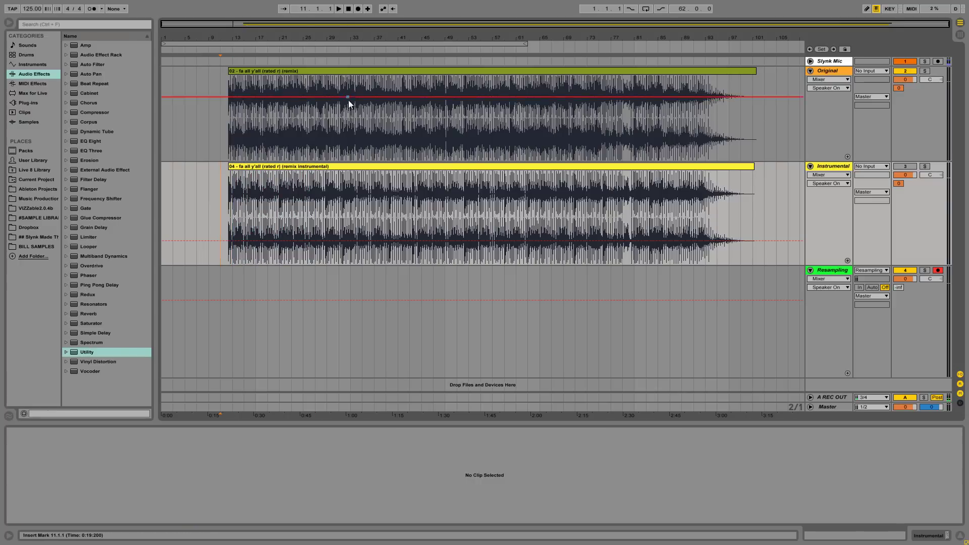
left_click_drag(248, 37, 270, 37)
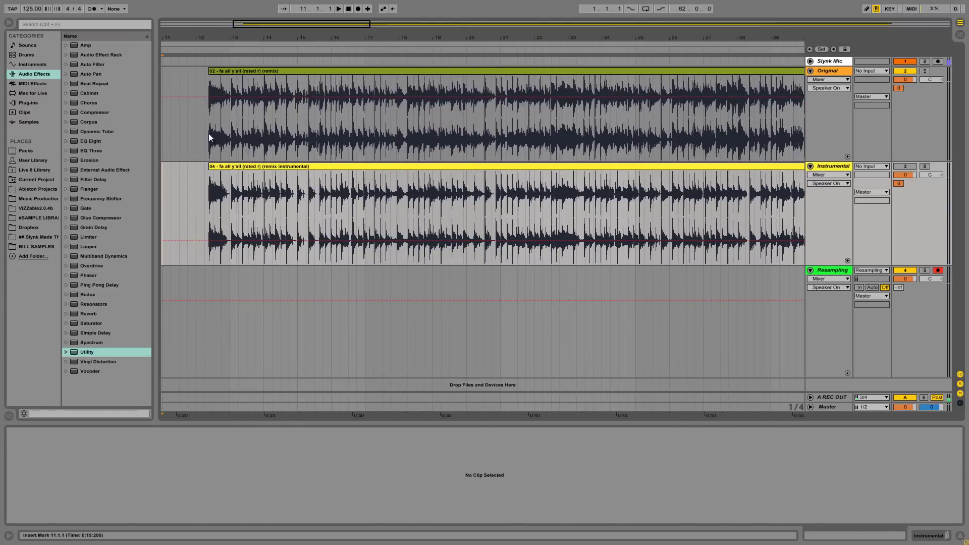
left_click_drag(211, 137, 552, 132)
left_click_drag(553, 39, 554, 43)
left_click(435, 127)
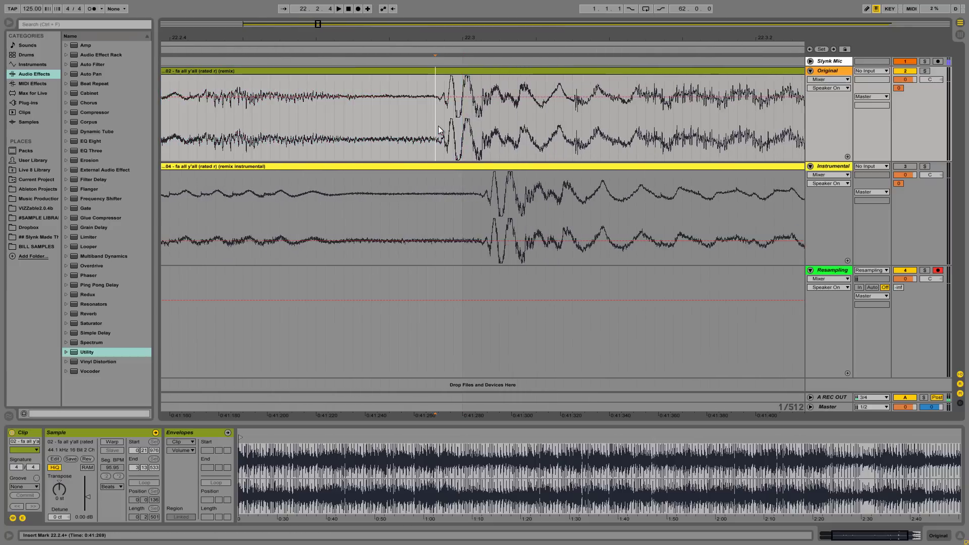
left_click_drag(482, 224, 534, 219)
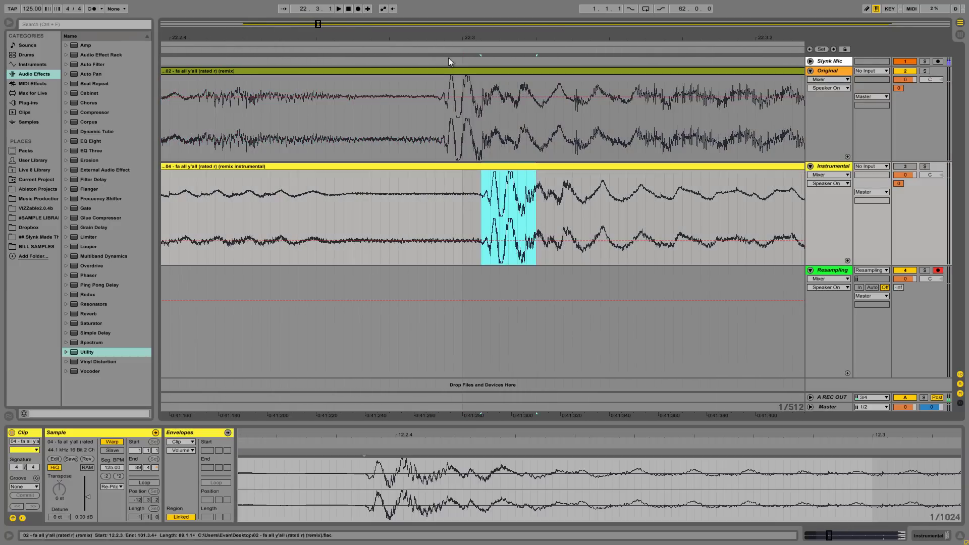
left_click_drag(459, 38, 461, 38)
- Activate the Instrumental track and play it together with the Original from the clips' start at 12.2.3
left_click(311, 72)
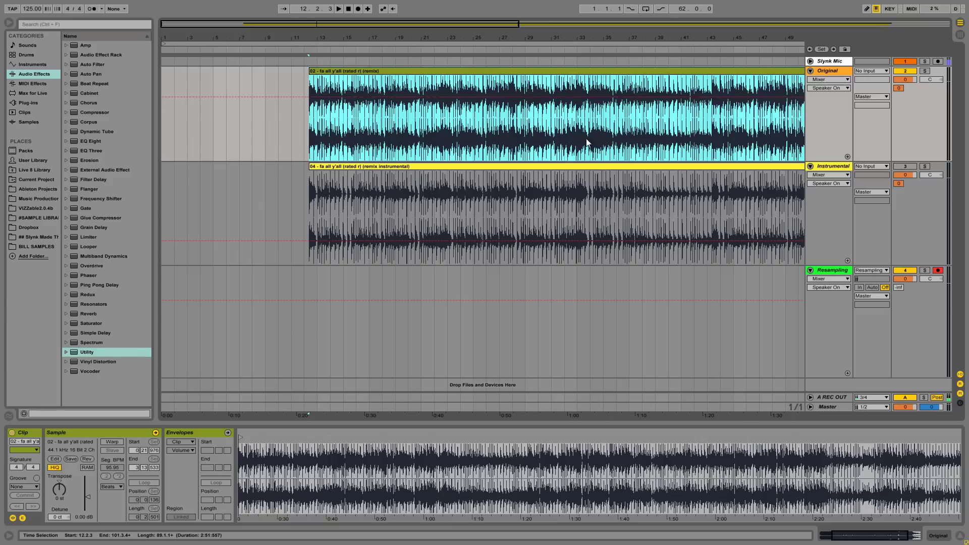
left_click(906, 167)
key("space")
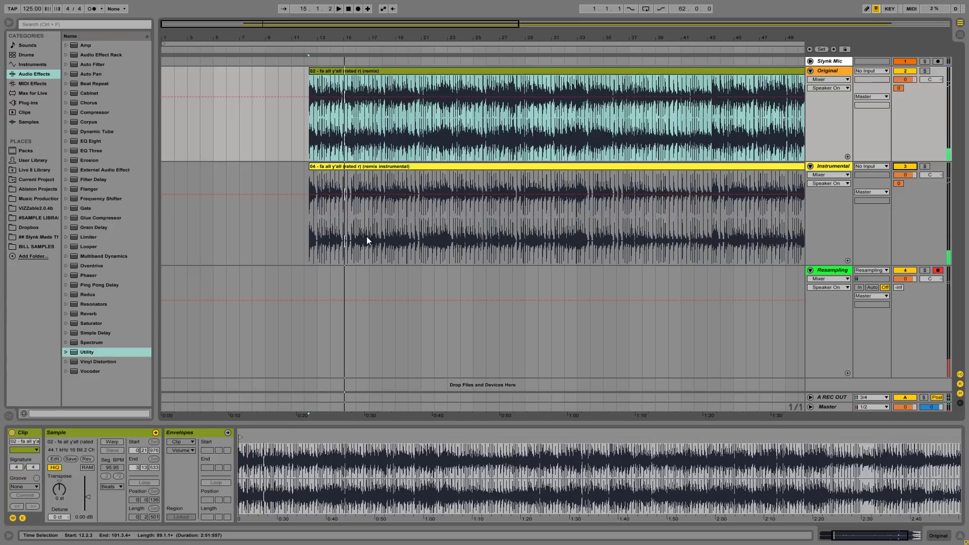
- Locate the matching transient just before 32.4.4 in both tracks and in the Instrumental clip's sample display
left_click_drag(317, 208, 327, 208)
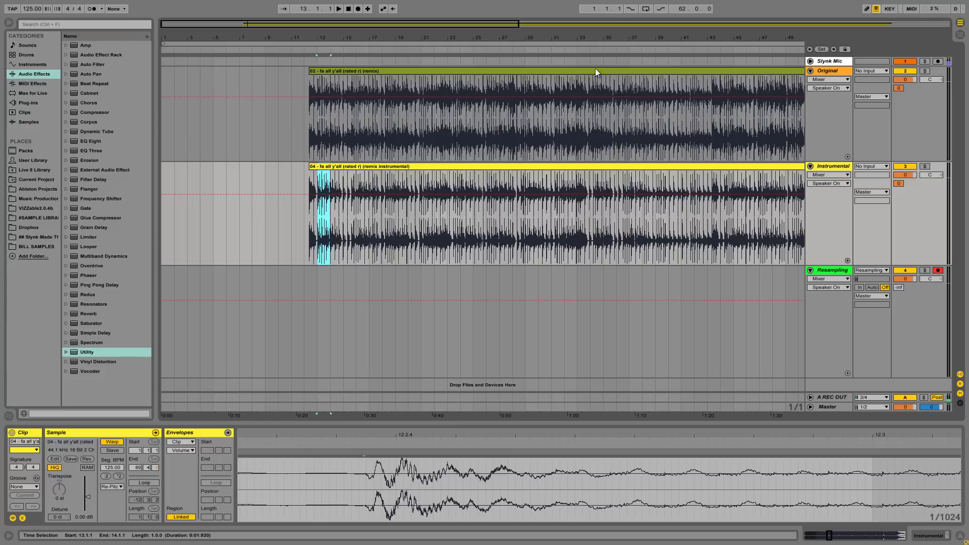
left_click_drag(580, 40, 611, 40)
left_click(481, 167)
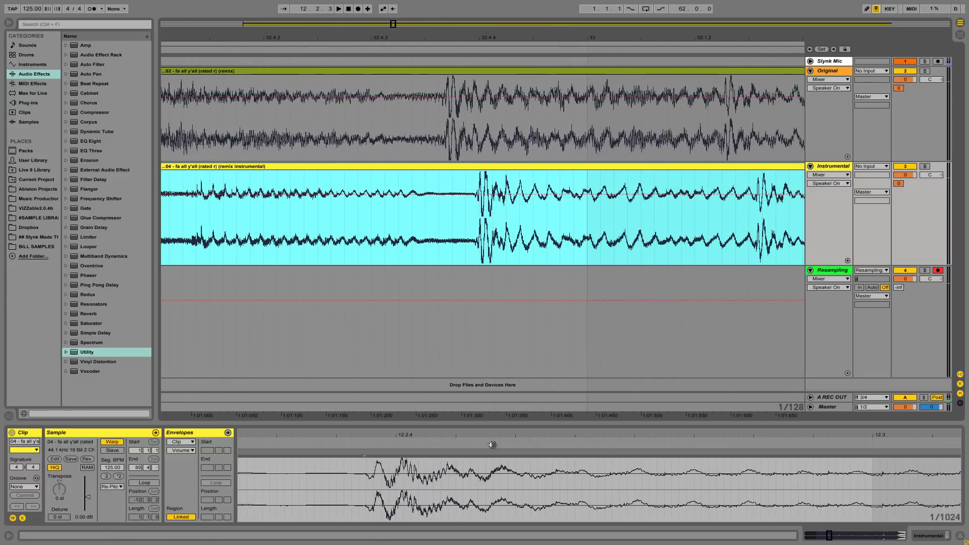
left_click_drag(496, 438, 496, 436)
left_click(438, 218)
left_click(439, 217)
key("space")
key("space")
key("space")
key("space")
left_click_drag(537, 438, 516, 435)
left_click_drag(463, 38, 443, 42)
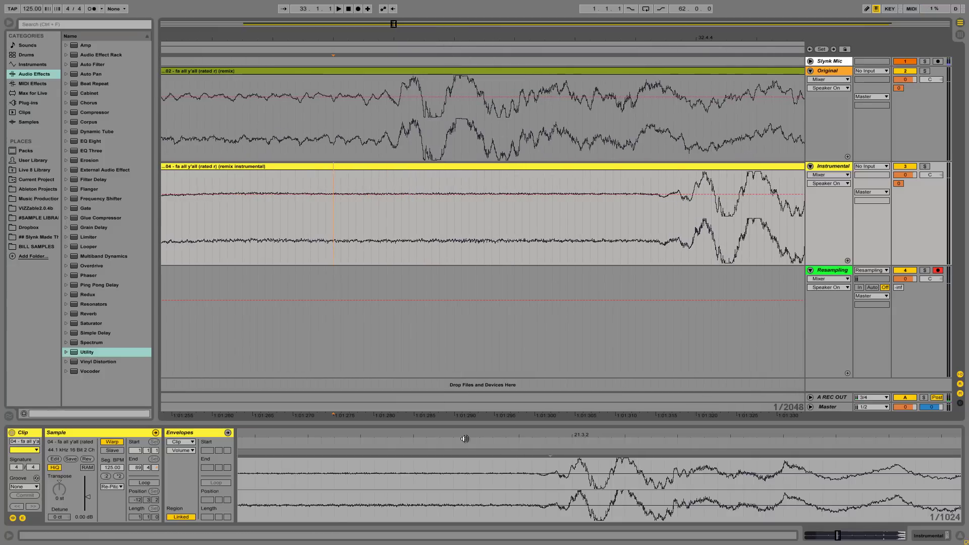
- Add a warp marker near 21.3.1 in the Instrumental clip and shift it until its transient lines up with the Original's
left_click(441, 453)
left_click_drag(434, 453, 243, 461)
left_click_drag(288, 434, 654, 432)
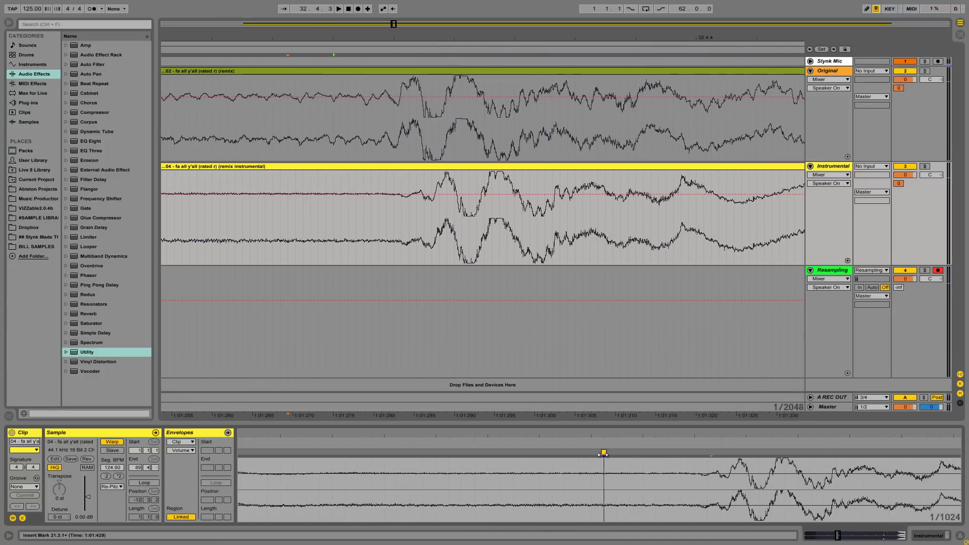
left_click_drag(603, 453, 579, 453)
left_click(578, 453)
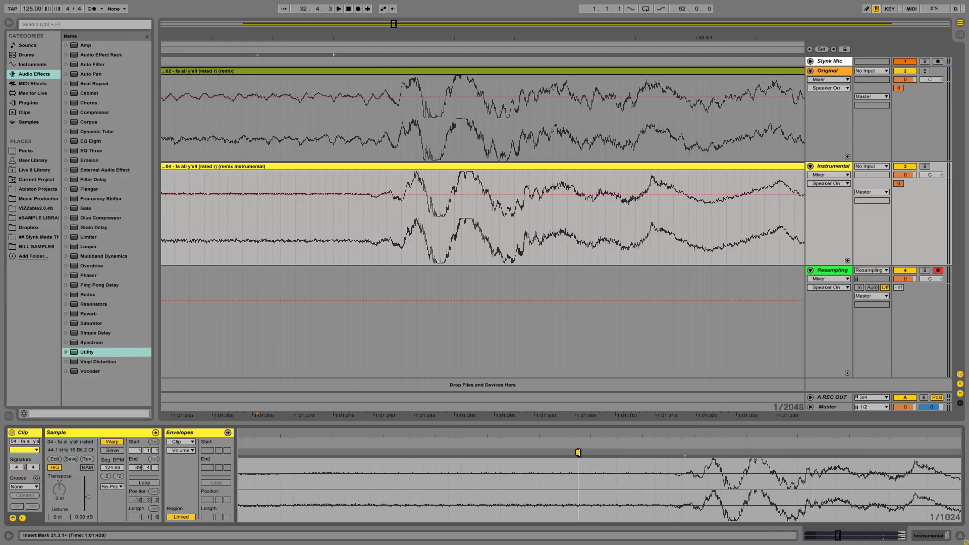
left_click_drag(578, 452, 574, 452)
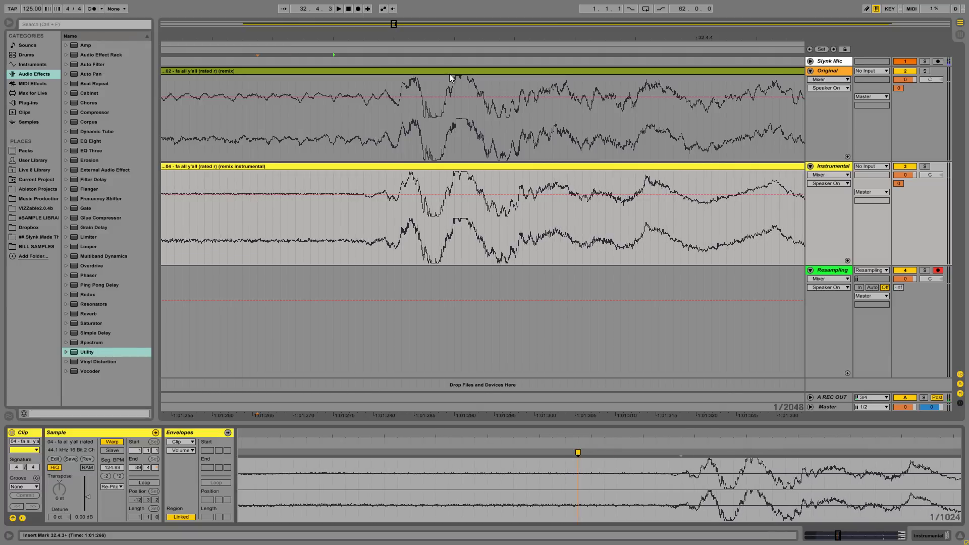
- Fine-tune the Instrumental's warp marker against the Original at sample-level detail, setting the segment tempo to 124.89 BPM
left_click_drag(454, 37, 461, 43)
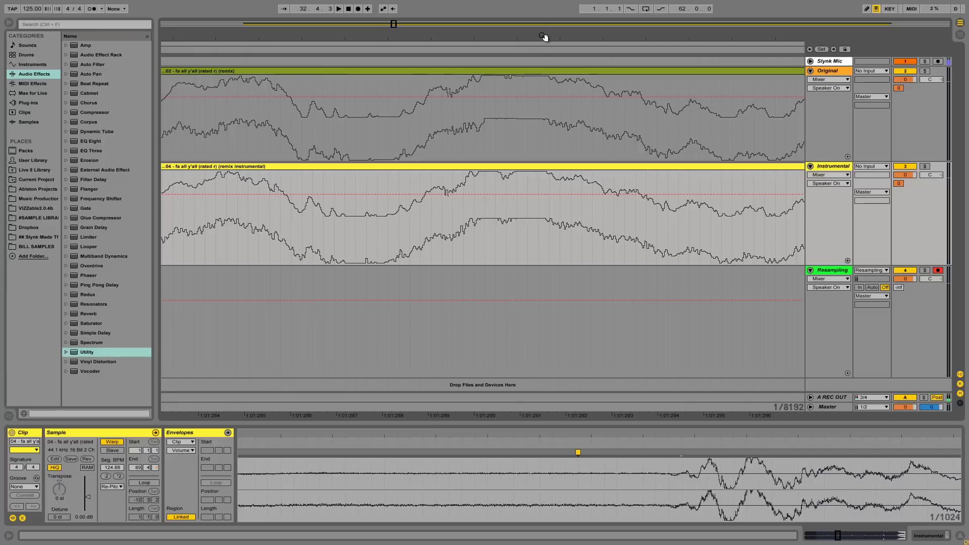
left_click_drag(544, 38, 545, 39)
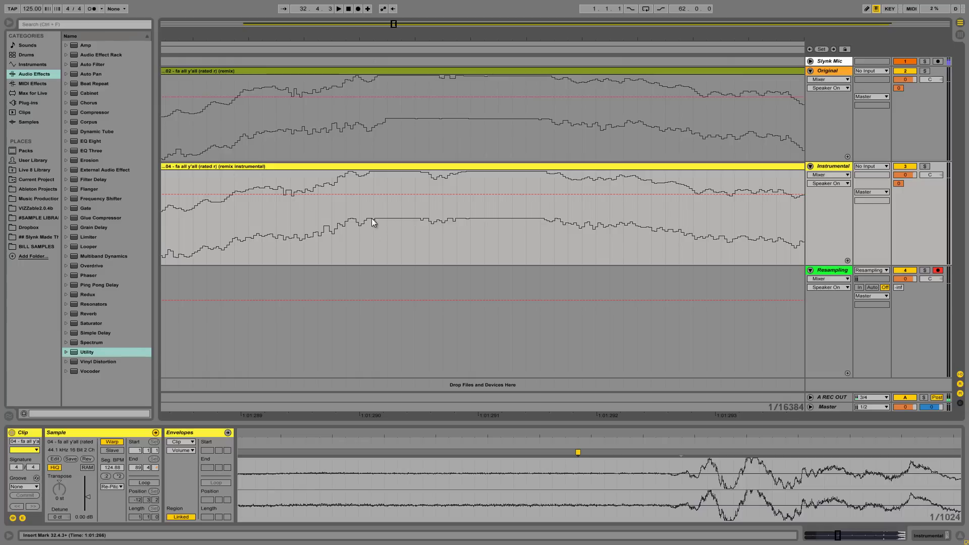
mouse_move(580, 453)
left_mouse_down()
mouse_move(582, 435)
mouse_move(562, 431)
mouse_move(549, 453)
mouse_move(565, 453)
left_mouse_up()
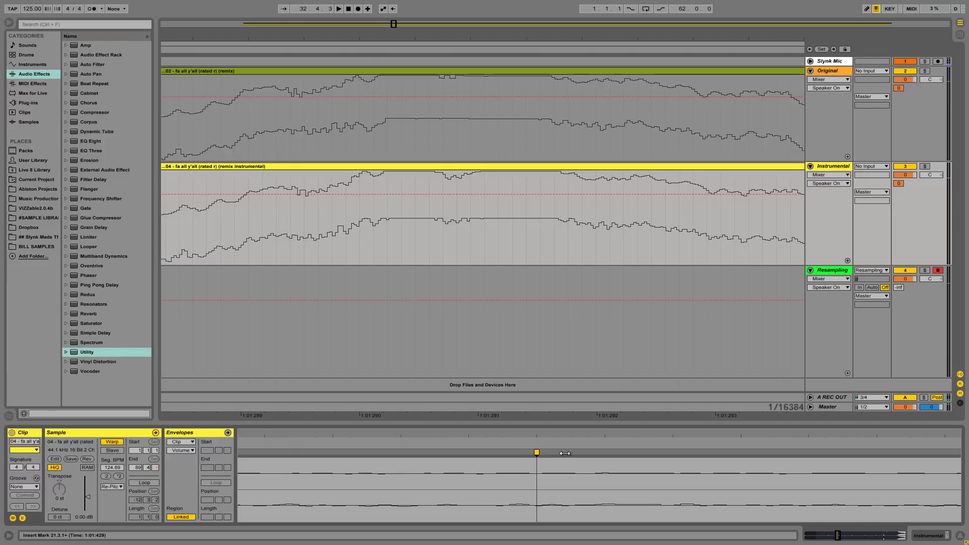
- Play both tracks from the start of the Instrumental clip to check the phase cancellation, then stop playback
left_click_drag(423, 39, 424, 35)
left_click(273, 166)
key("space")
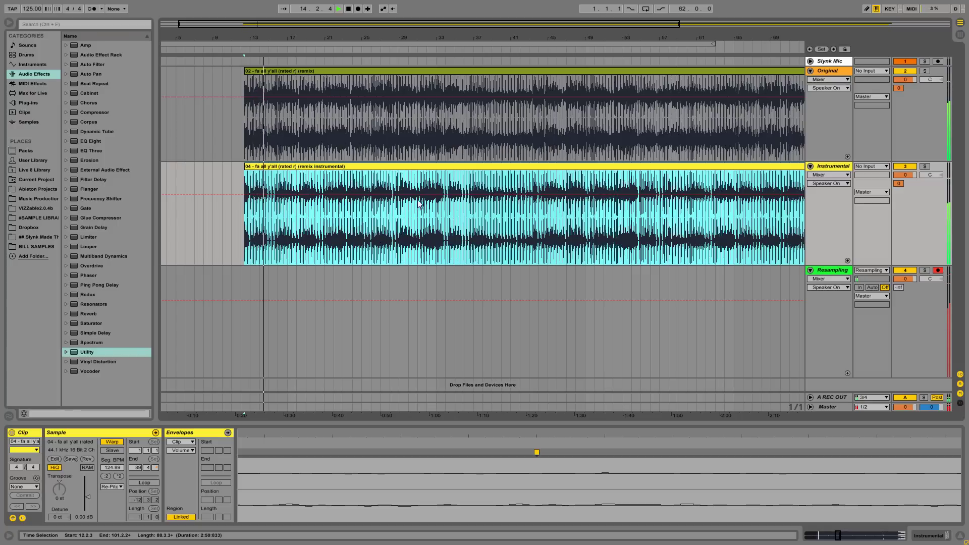
left_click(537, 453)
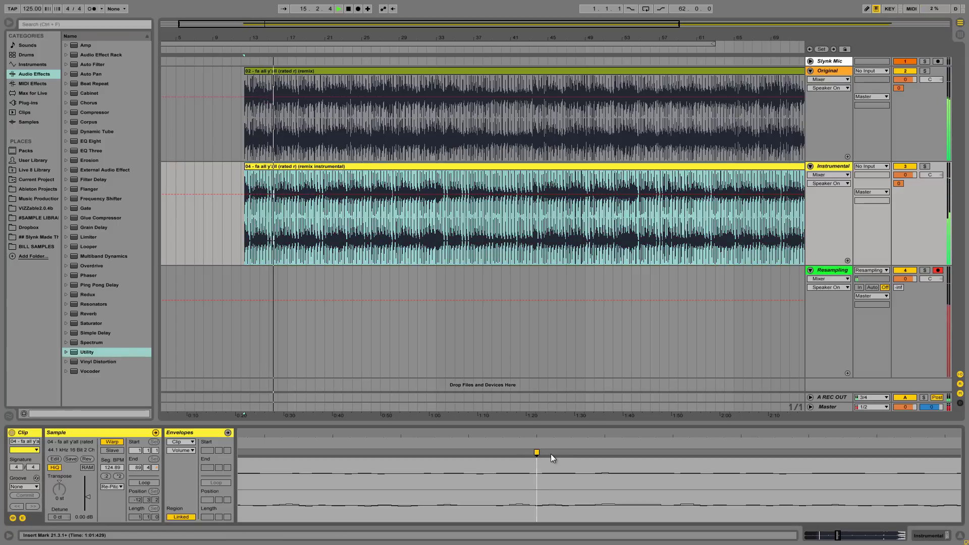
key("space")
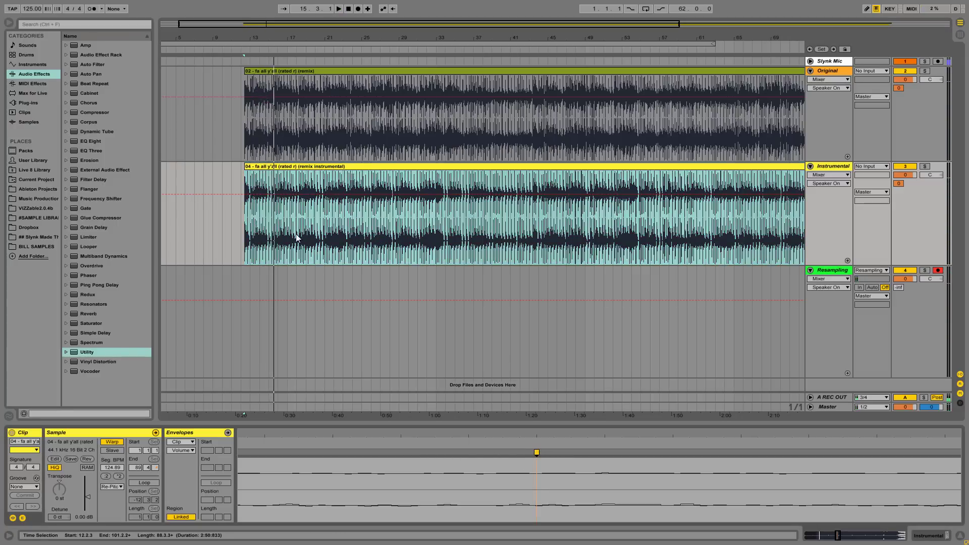
- Replay both tracks from 12.2.3 and nudge the Instrumental's warp marker by ear to a segment tempo of 124.90 BPM
left_click(250, 217)
key("space")
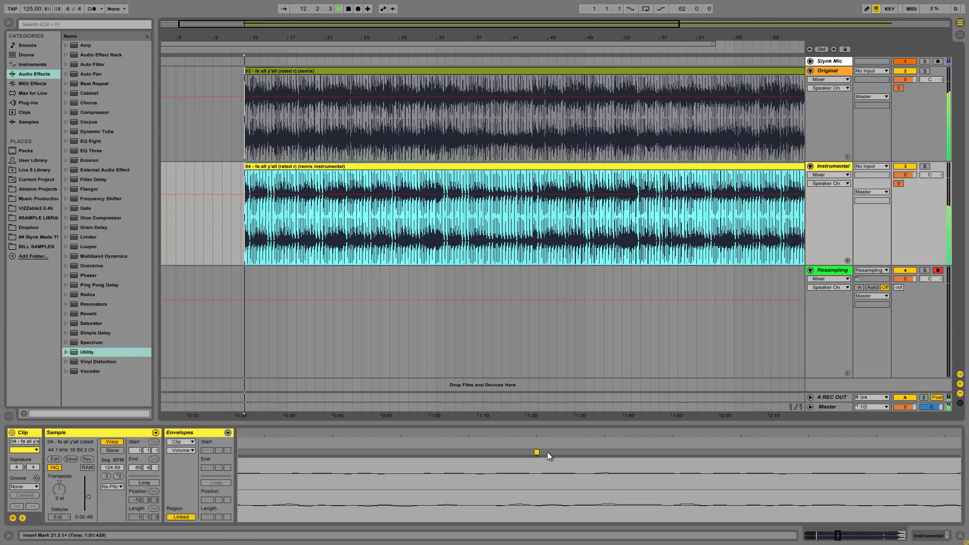
left_click(546, 454)
left_click_drag(537, 453, 557, 454)
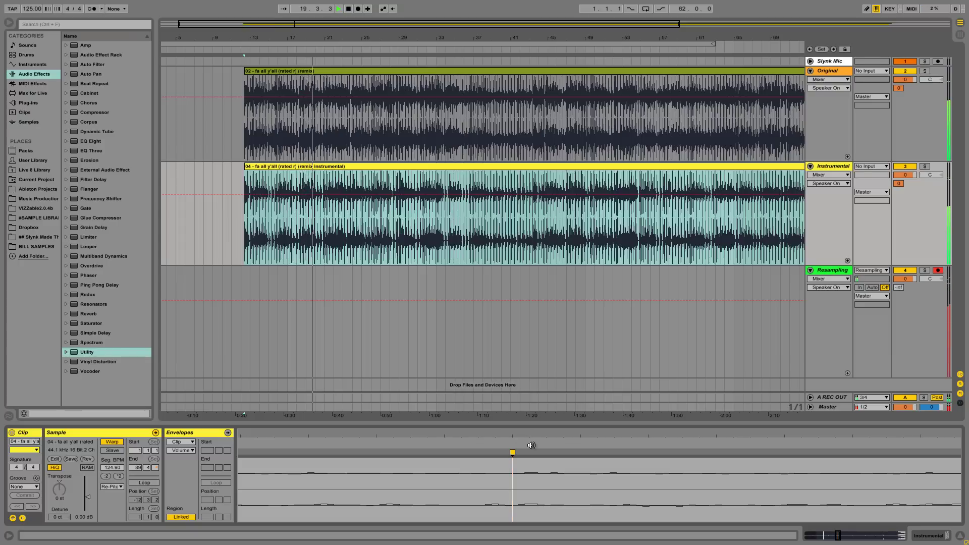
key("space")
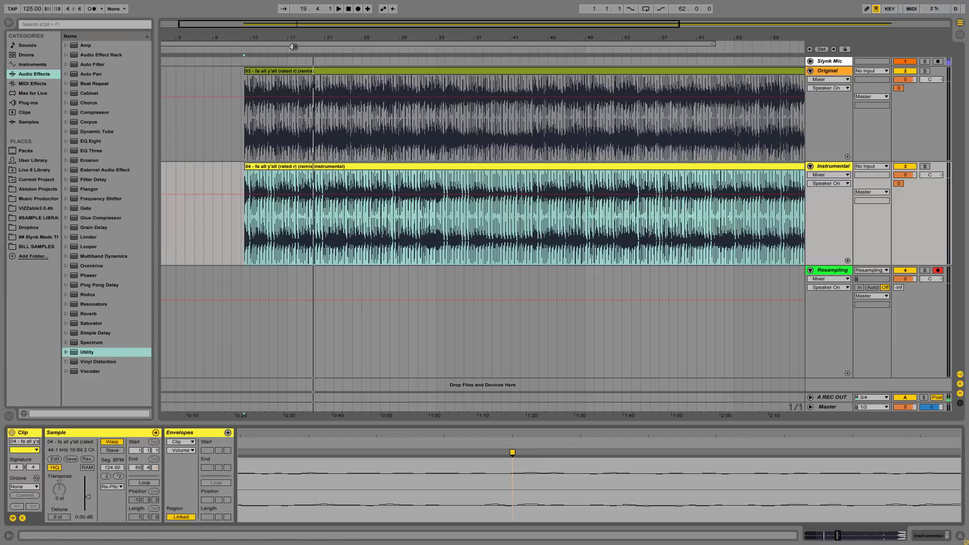
- Examine both clips over their full length, then highlight 101.1.1 to 103.1.1 on the Instrumental track
left_click_drag(286, 38, 287, 40)
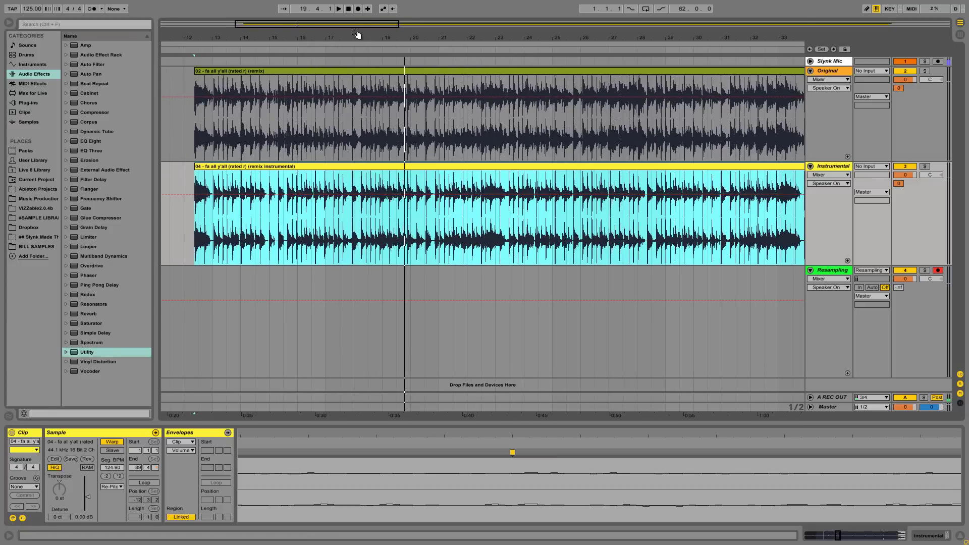
left_click_drag(359, 33, 564, 34)
left_click_drag(365, 36, 366, 36)
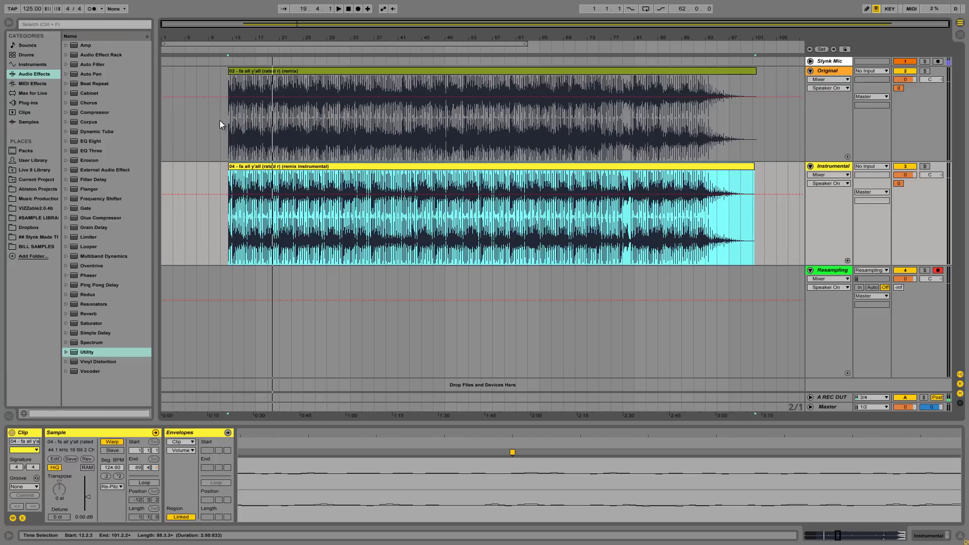
left_click(326, 173)
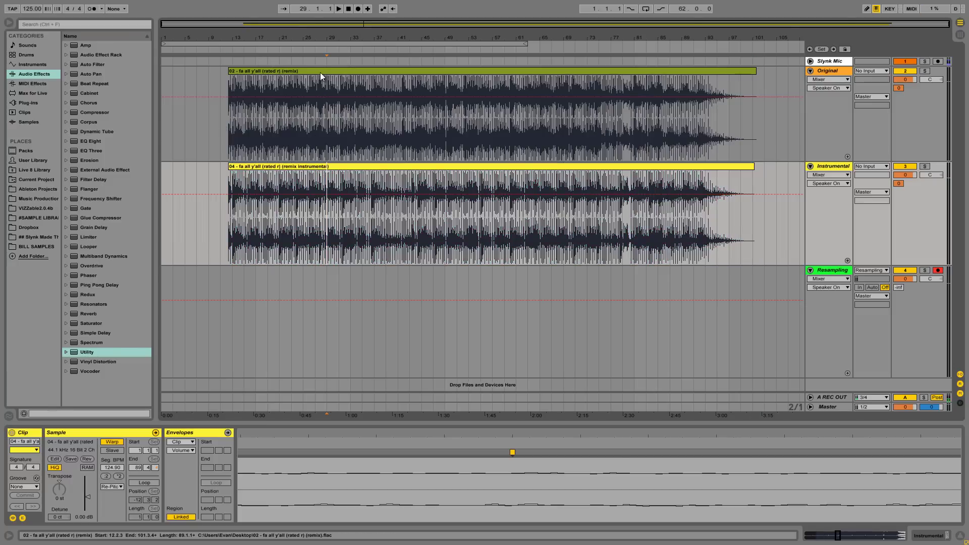
left_click(321, 71)
left_click(318, 167)
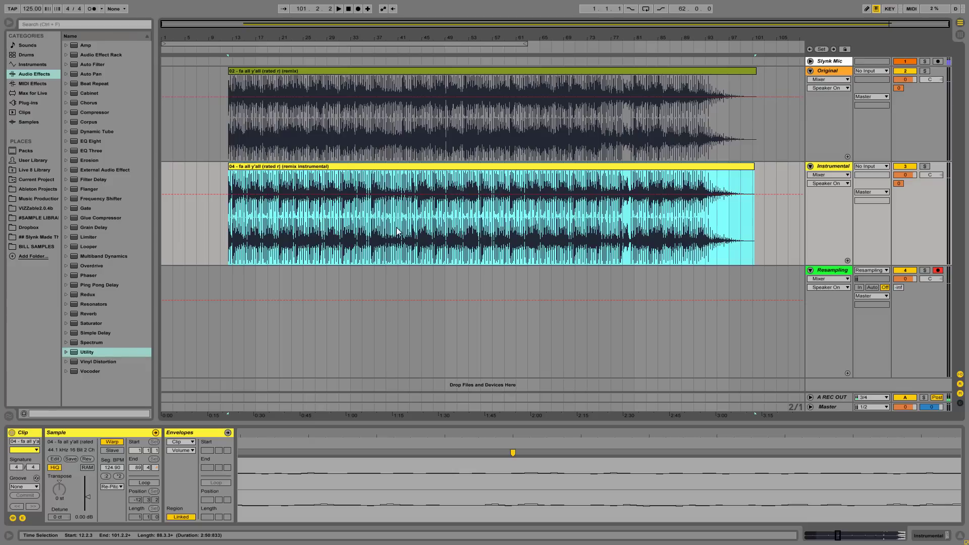
left_click(759, 222)
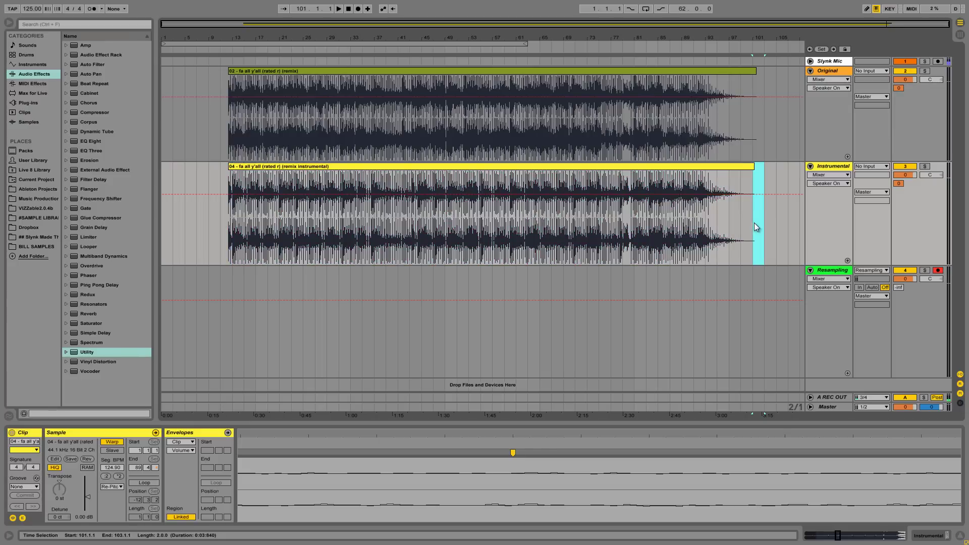